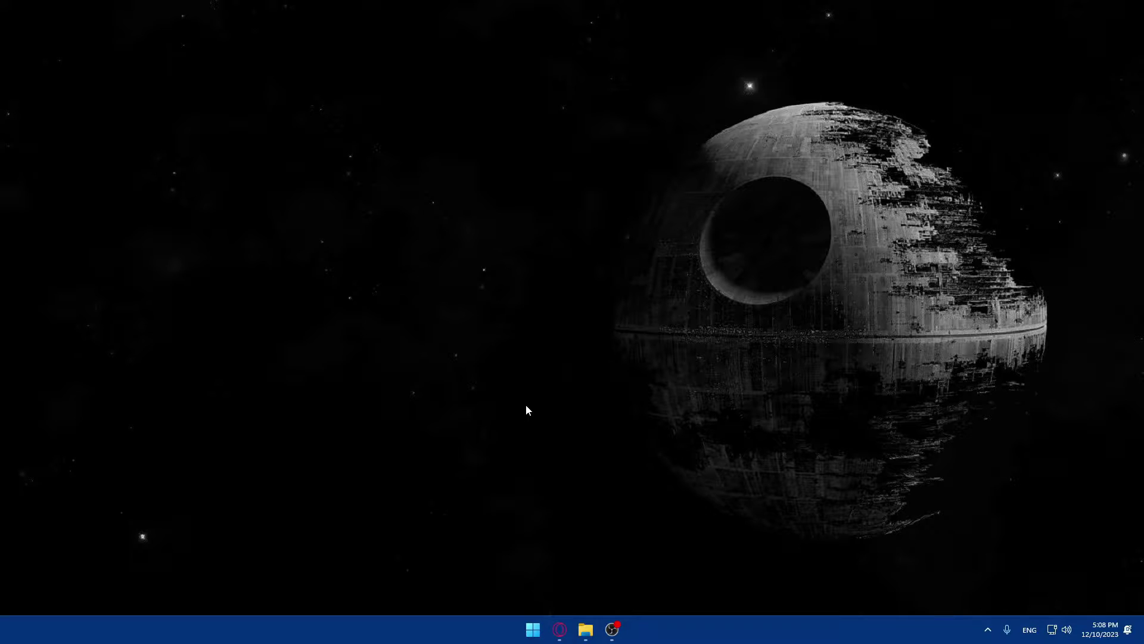
- Launch the Brave browser and go to strikingly.com
{"action": "key", "text": "super"}
{"action": "type", "text": "brave"}
{"action": "key", "text": "Return"}
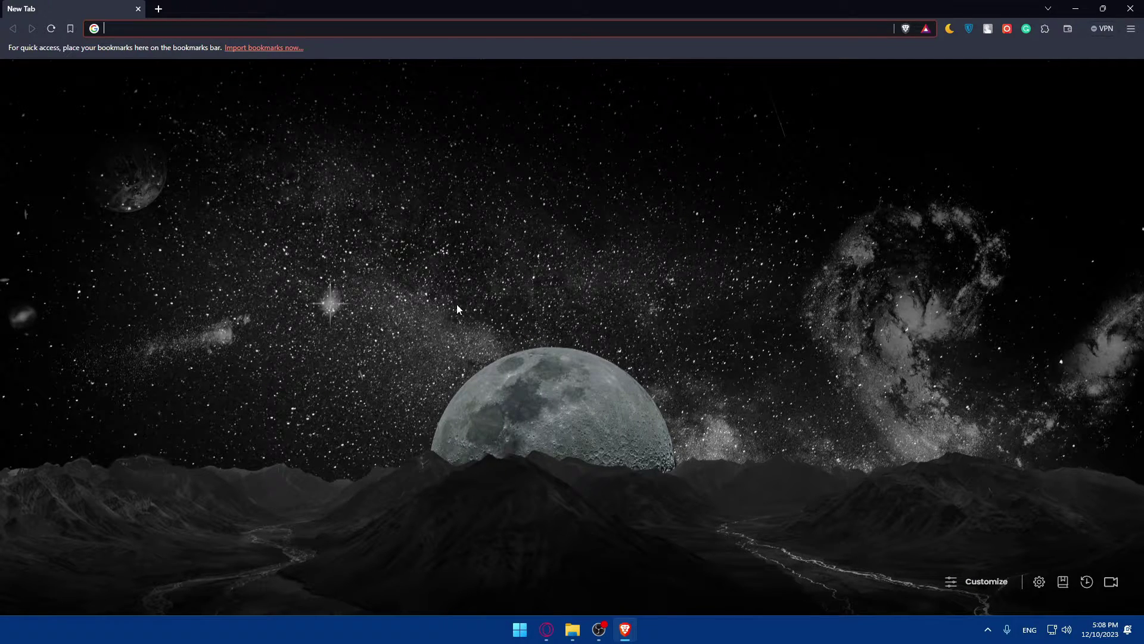
{"action": "left_click", "coordinate": [161, 31]}
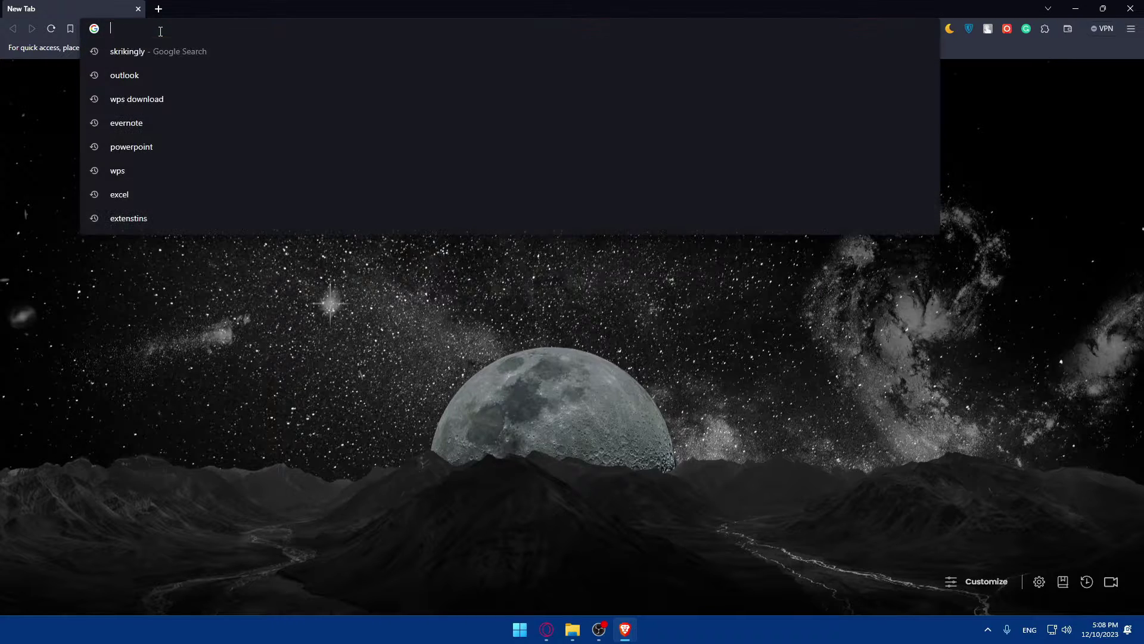
{"action": "type", "text": "strik"}
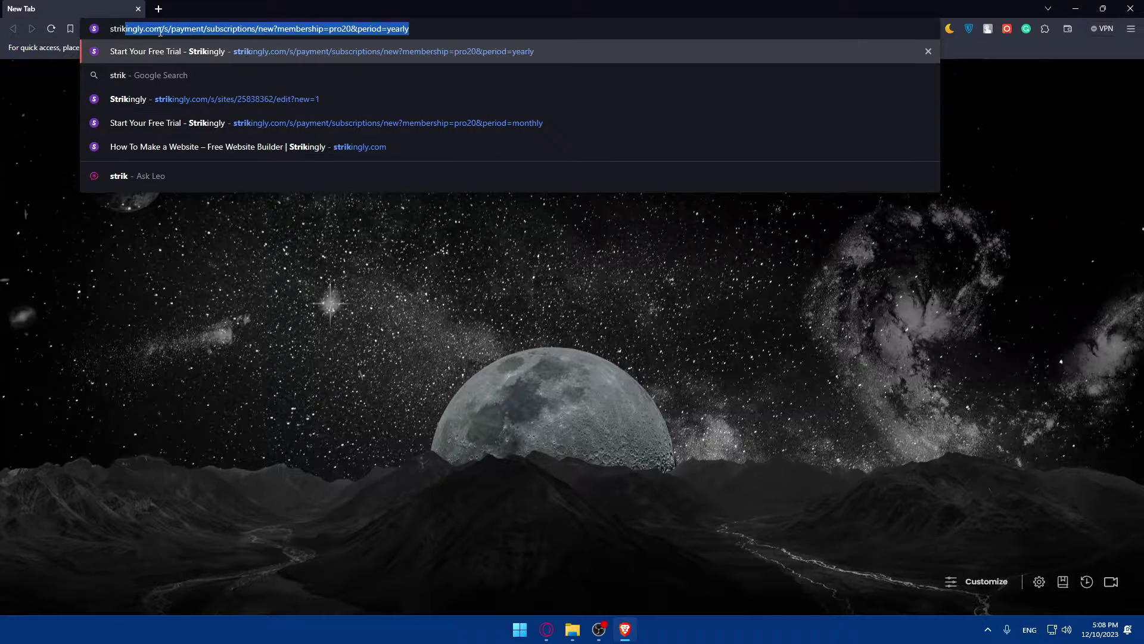
{"action": "type", "text": "ingl"}
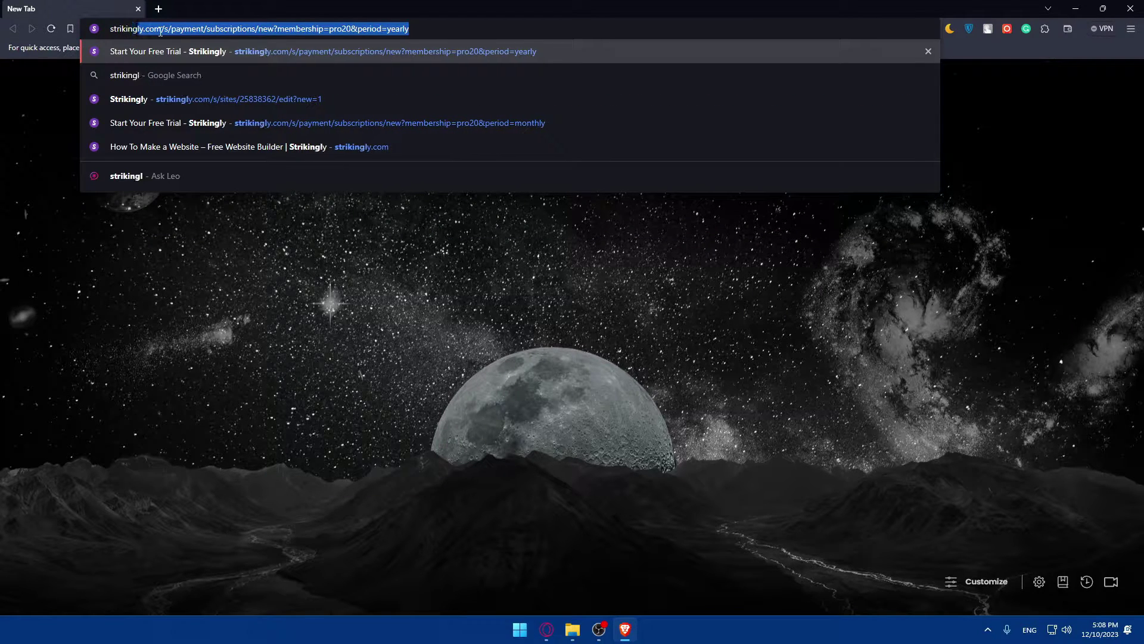
{"action": "type", "text": "y.com"}
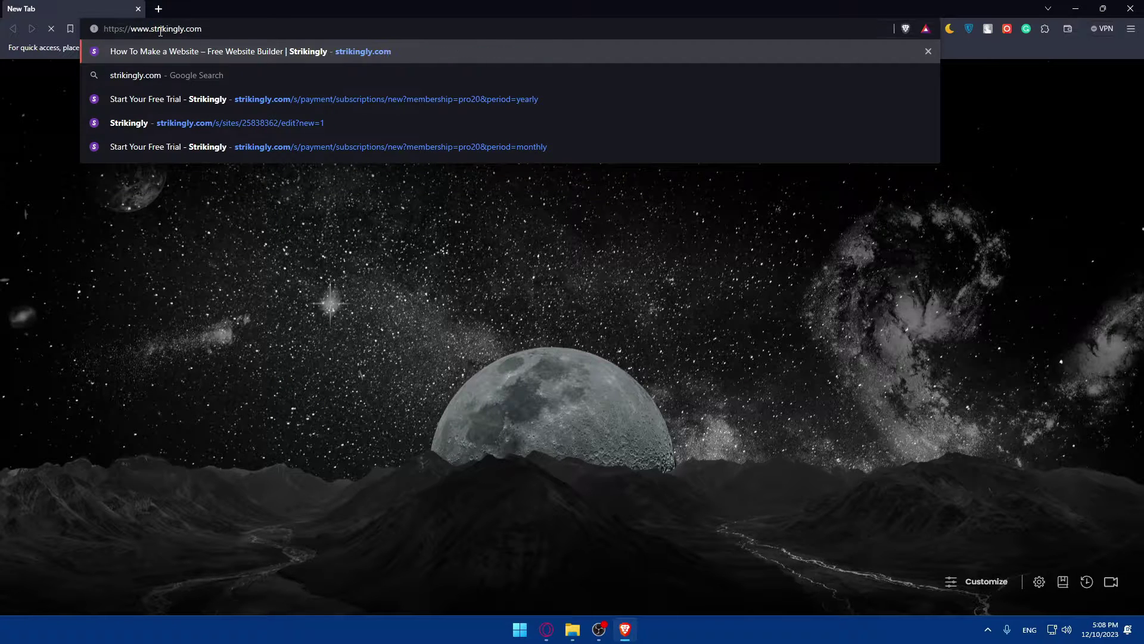
{"action": "key", "text": "Return"}
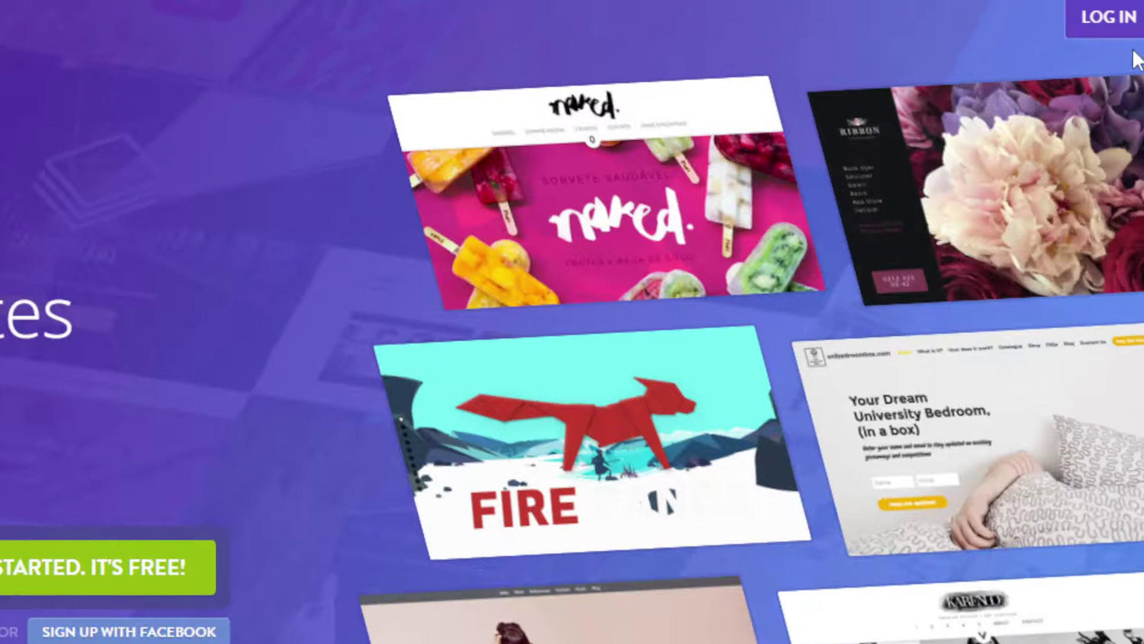
- Look through the Strikingly homepage, including the customer examples, website editor, e-commerce and feature sections
{"action": "left_click", "coordinate": [1099, 110]}
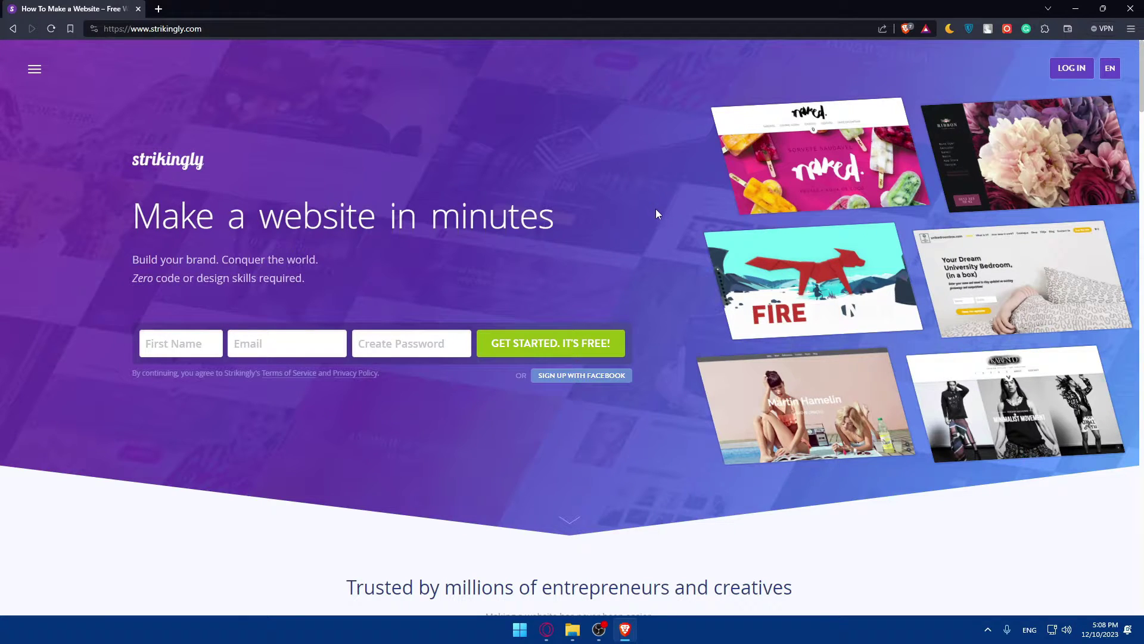
{"action": "scroll", "coordinate": [649, 215], "scroll_direction": "down", "scroll_amount": 5}
{"action": "scroll", "coordinate": [575, 261], "scroll_direction": "down", "scroll_amount": 1}
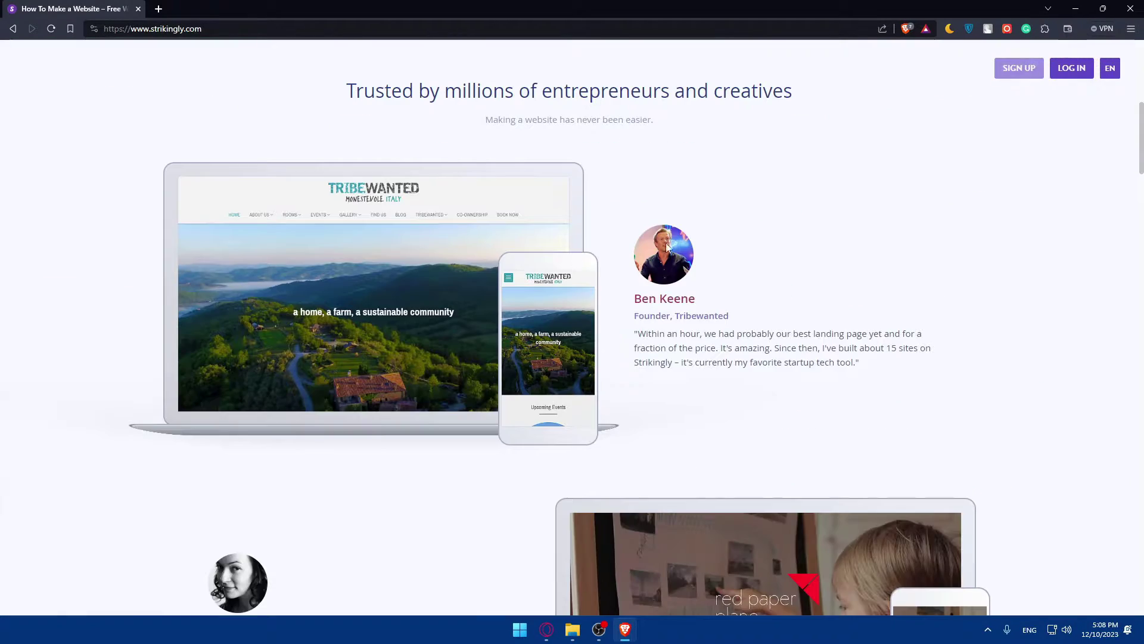
{"action": "scroll", "coordinate": [615, 200], "scroll_direction": "down", "scroll_amount": 11}
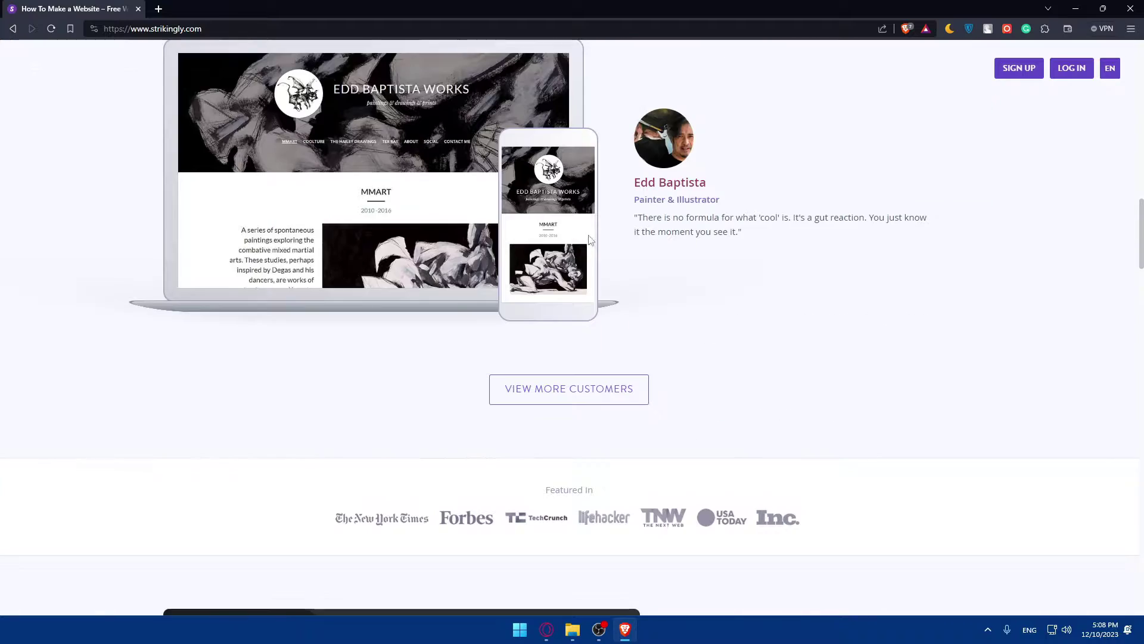
{"action": "scroll", "coordinate": [606, 217], "scroll_direction": "down", "scroll_amount": 6}
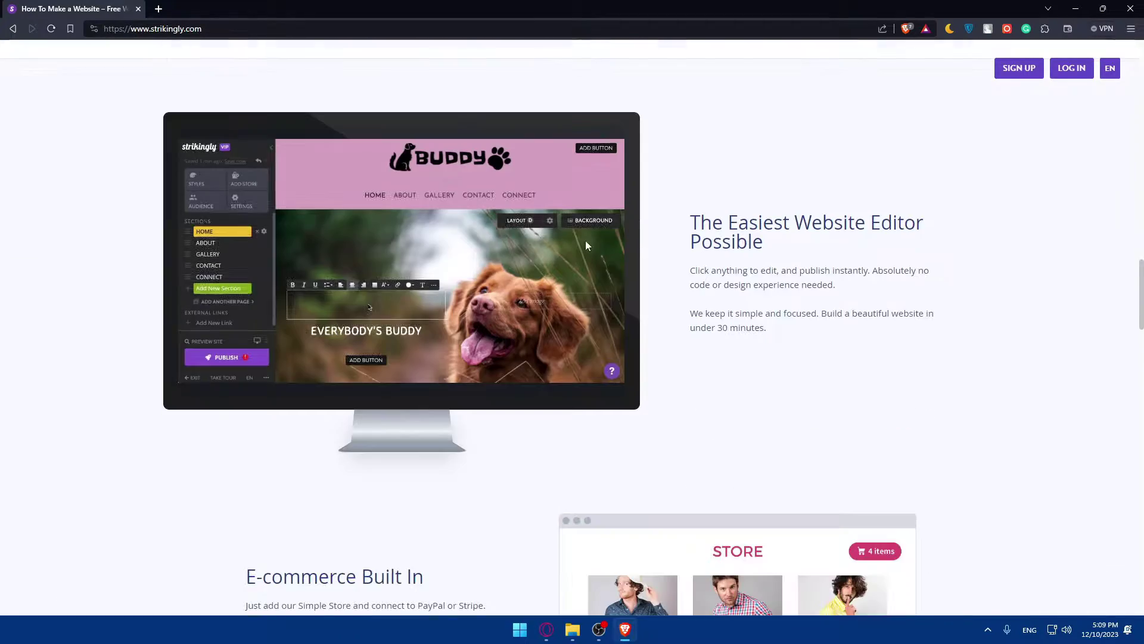
{"action": "scroll", "coordinate": [677, 243], "scroll_direction": "down", "scroll_amount": 4}
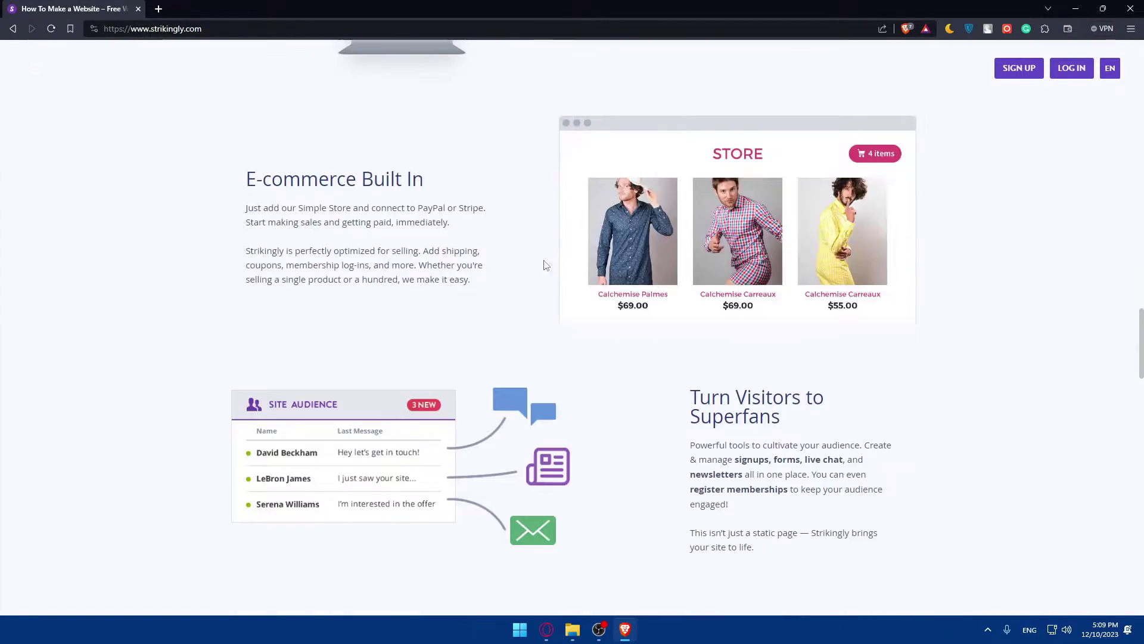
{"action": "scroll", "coordinate": [454, 241], "scroll_direction": "down", "scroll_amount": 7}
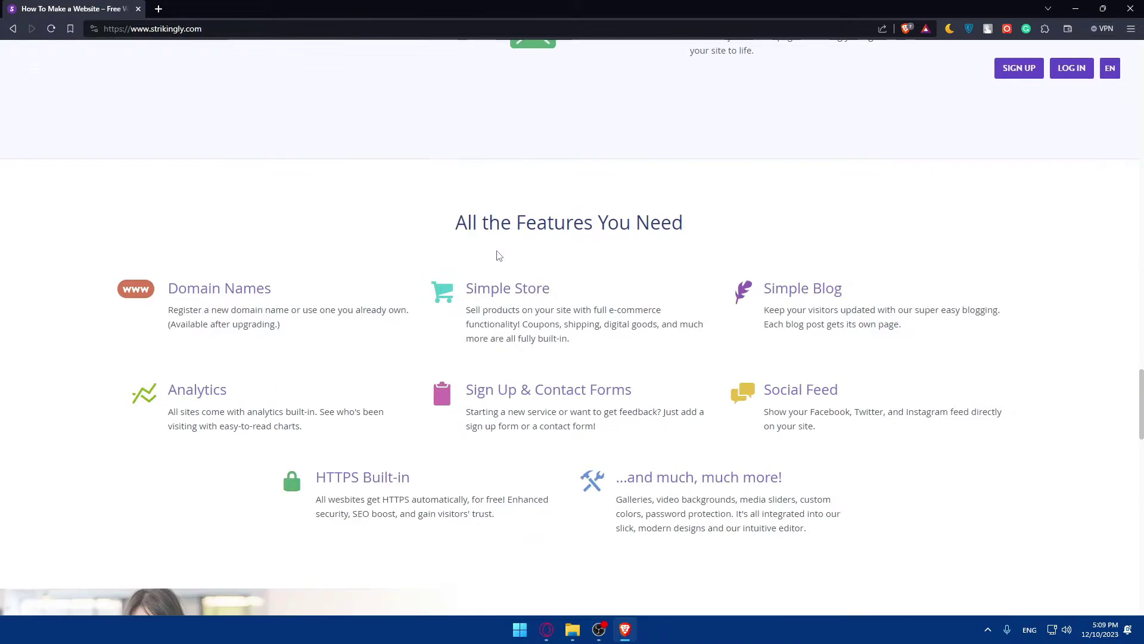
{"action": "scroll", "coordinate": [494, 271], "scroll_direction": "down", "scroll_amount": 7}
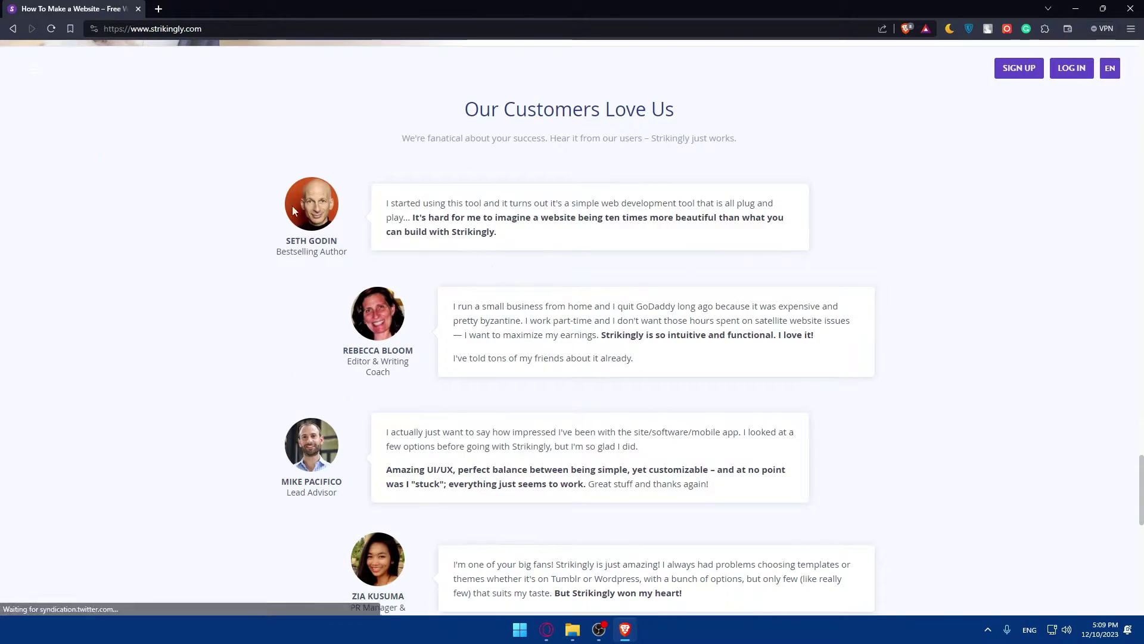
{"action": "scroll", "coordinate": [356, 258], "scroll_direction": "down", "scroll_amount": 3}
{"action": "scroll", "coordinate": [356, 258], "scroll_direction": "down", "scroll_amount": 8}
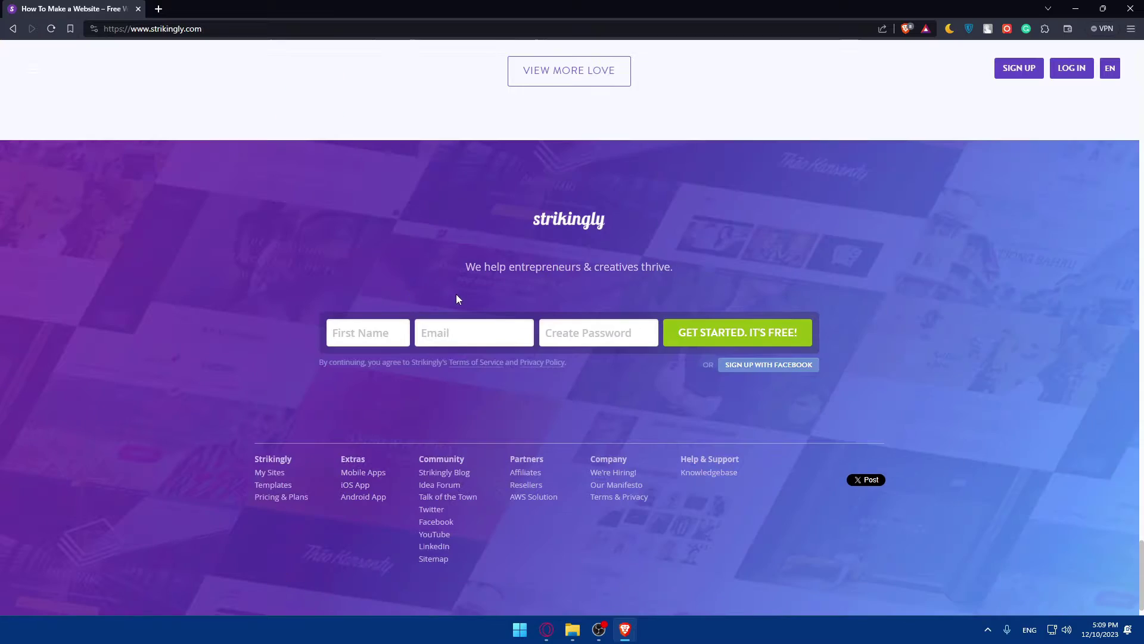
{"action": "scroll", "coordinate": [486, 317], "scroll_direction": "up", "scroll_amount": 20}
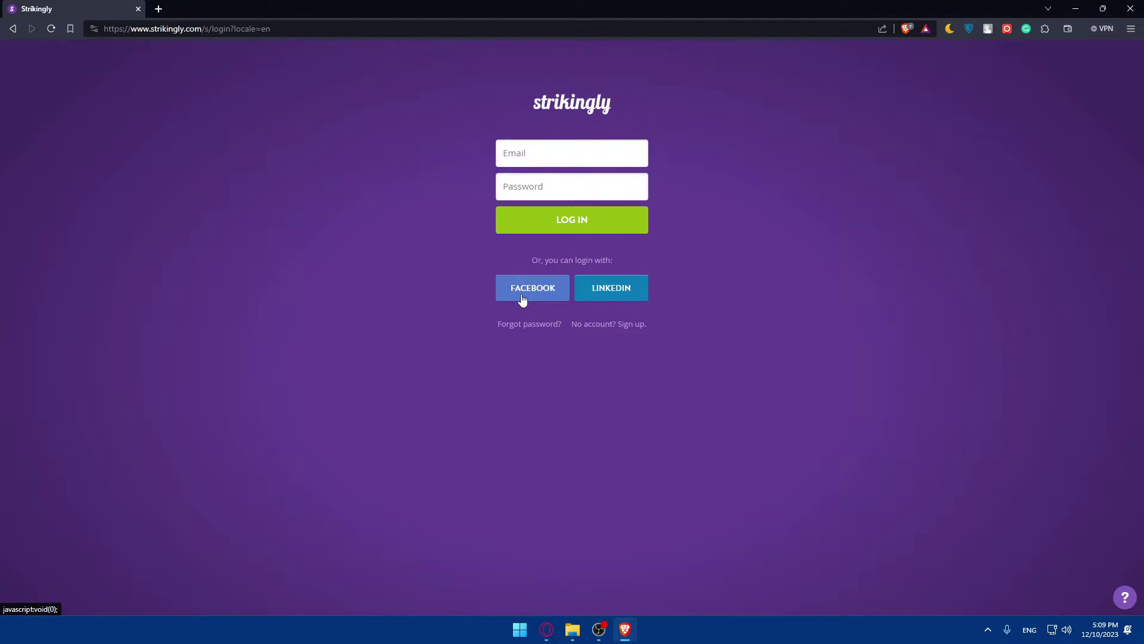
- Log in to Strikingly with the Facebook option and dismiss the site's notification request
{"action": "left_click", "coordinate": [522, 298]}
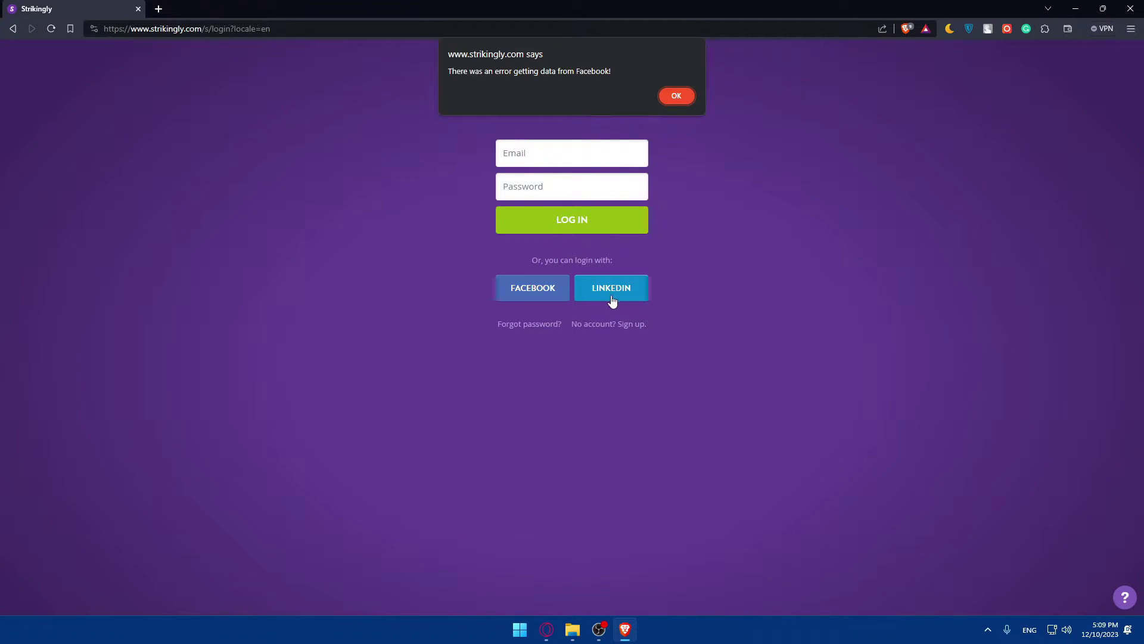
{"action": "key", "text": "Return"}
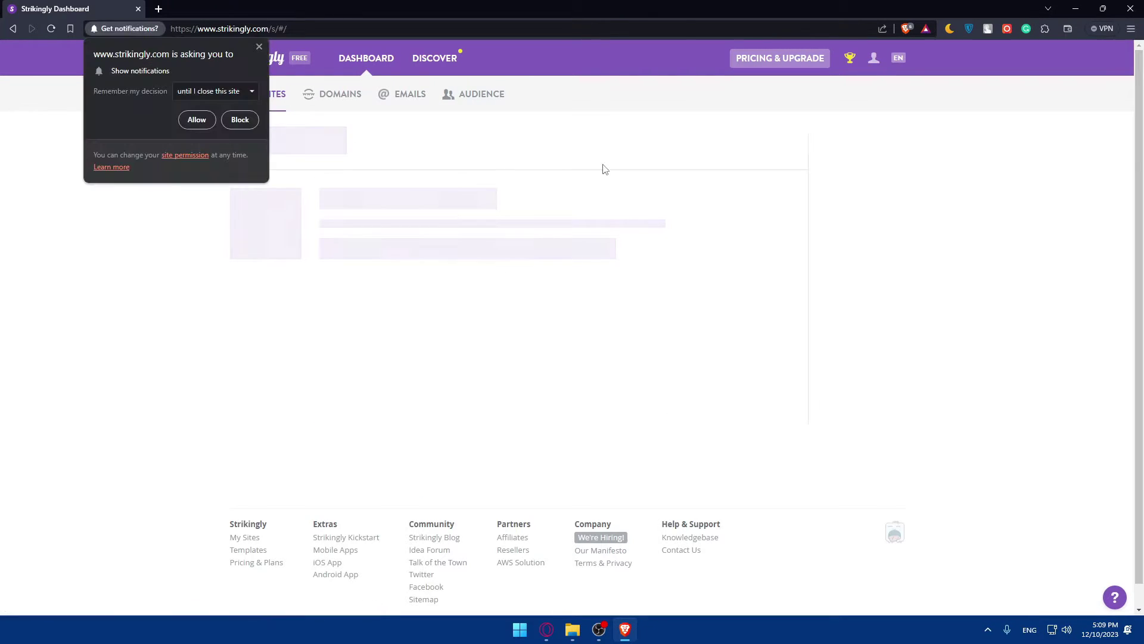
{"action": "left_click", "coordinate": [257, 47]}
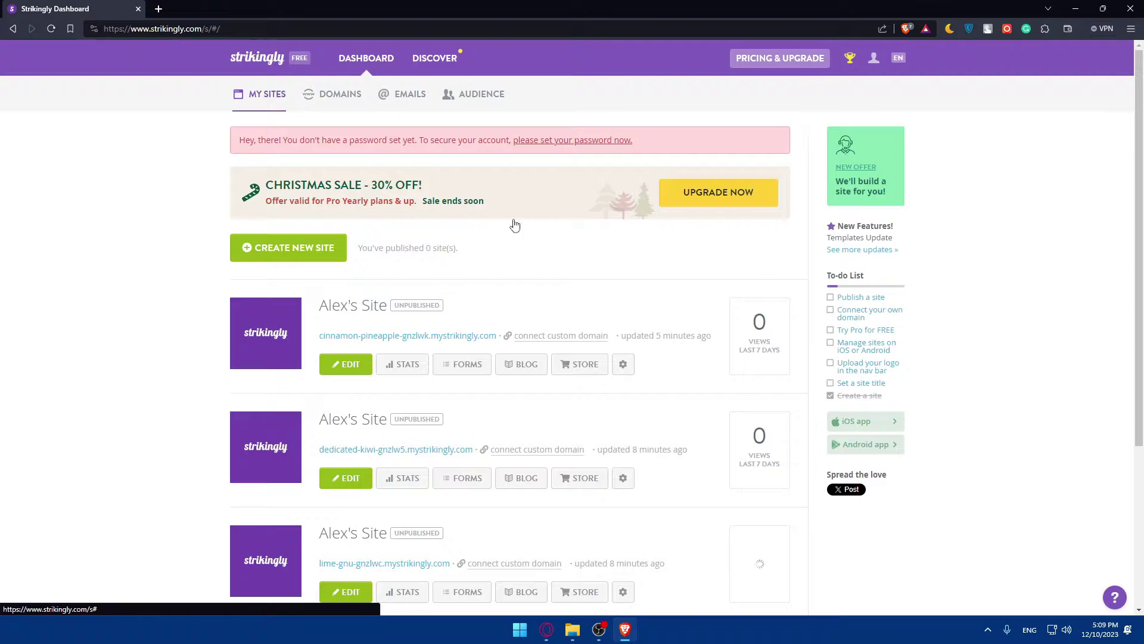
- Review the existing sites and their options on the dashboard
{"action": "scroll", "coordinate": [527, 292], "scroll_direction": "down", "scroll_amount": 3}
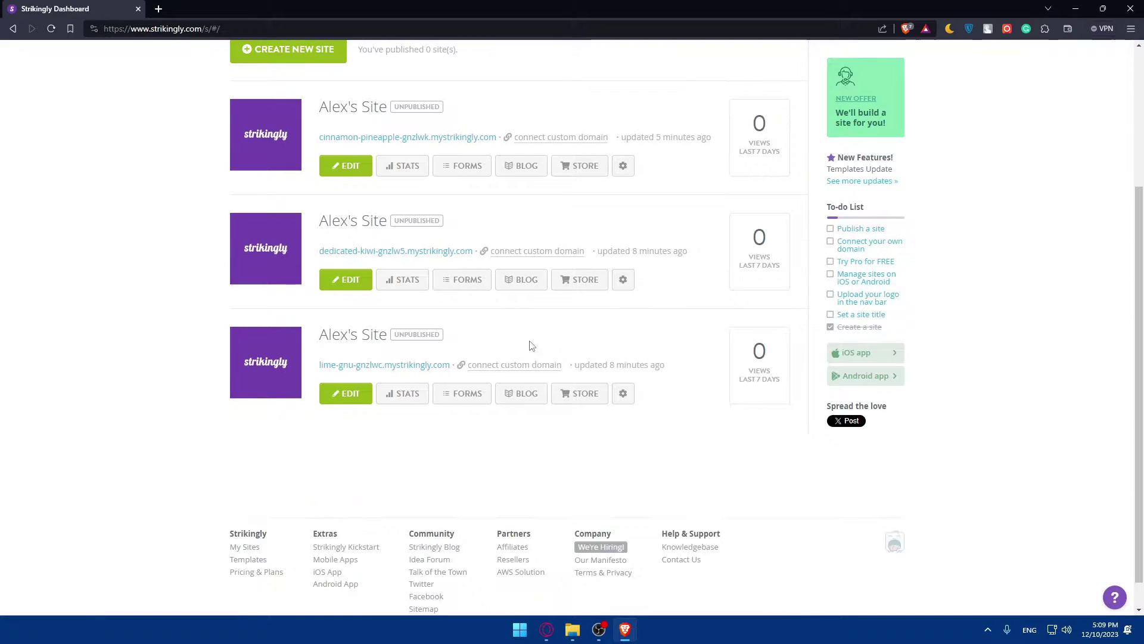
{"action": "scroll", "coordinate": [531, 344], "scroll_direction": "up", "scroll_amount": 3}
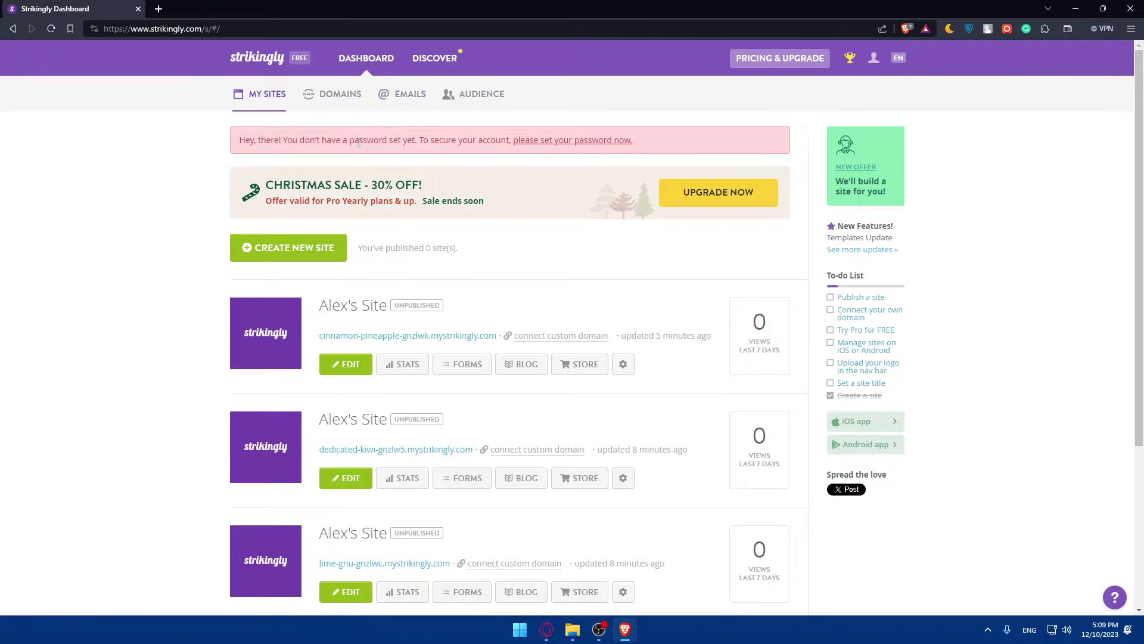
{"action": "scroll", "coordinate": [401, 166], "scroll_direction": "down", "scroll_amount": 4}
{"action": "scroll", "coordinate": [404, 174], "scroll_direction": "up", "scroll_amount": 4}
- Start creating a new site, return to the dashboard, and start the new site again
{"action": "left_click", "coordinate": [275, 260]}
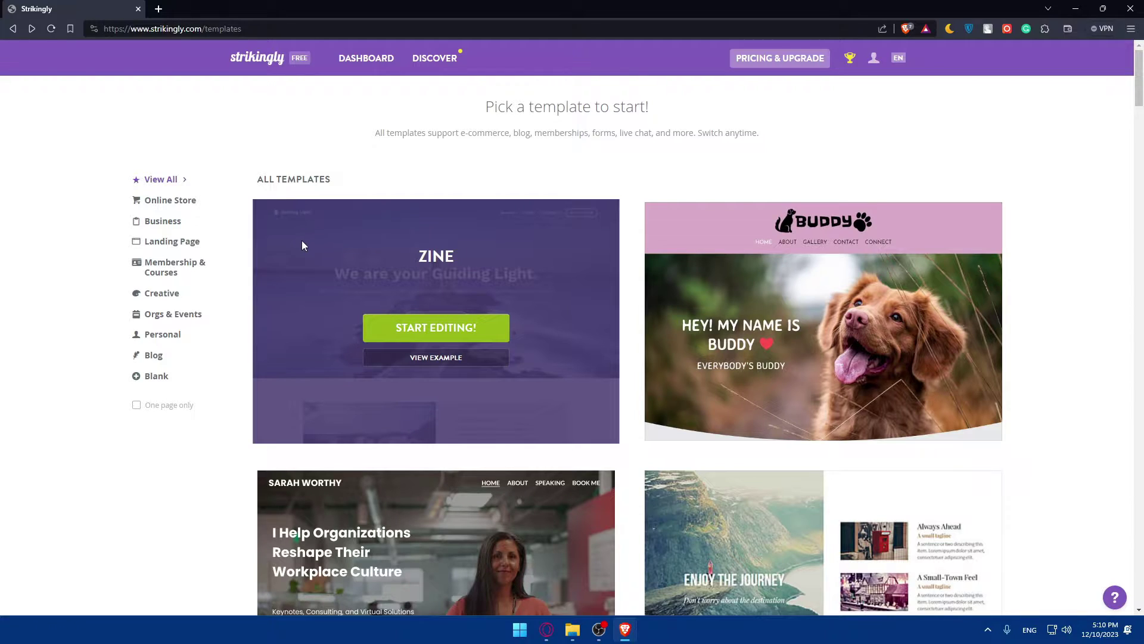
{"action": "key", "text": "alt+Left"}
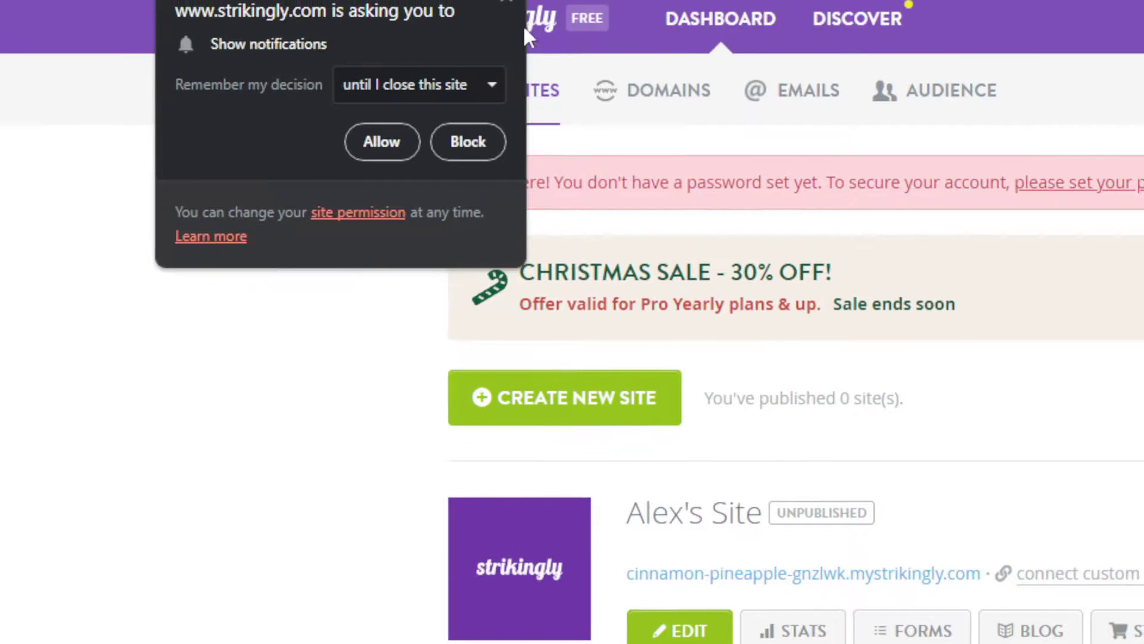
{"action": "left_click", "coordinate": [524, 27]}
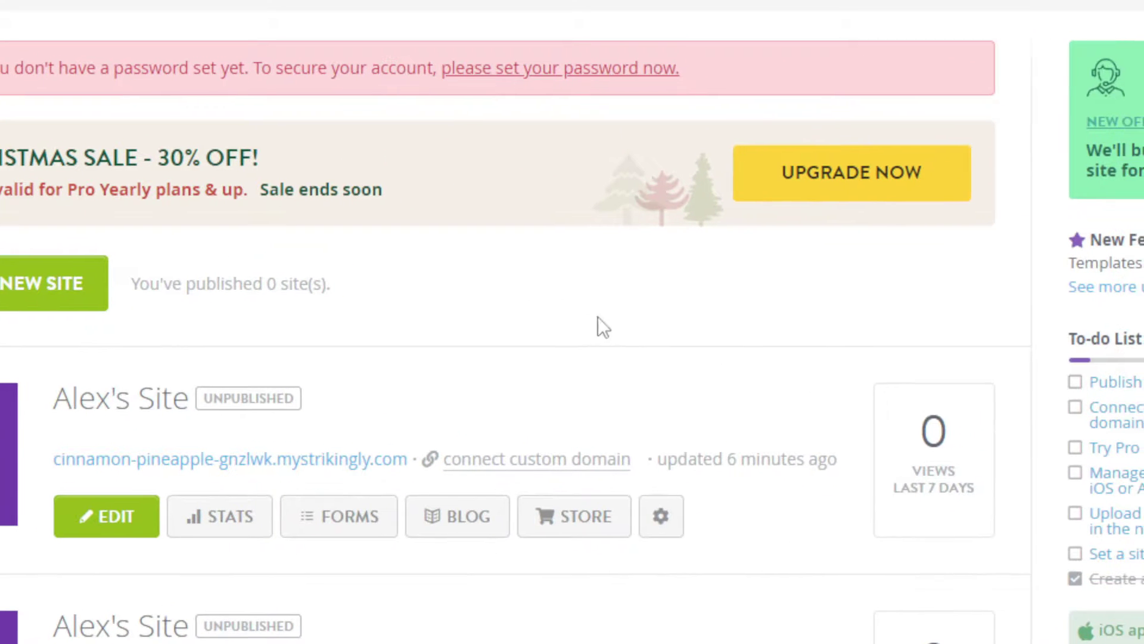
{"action": "left_click", "coordinate": [54, 283]}
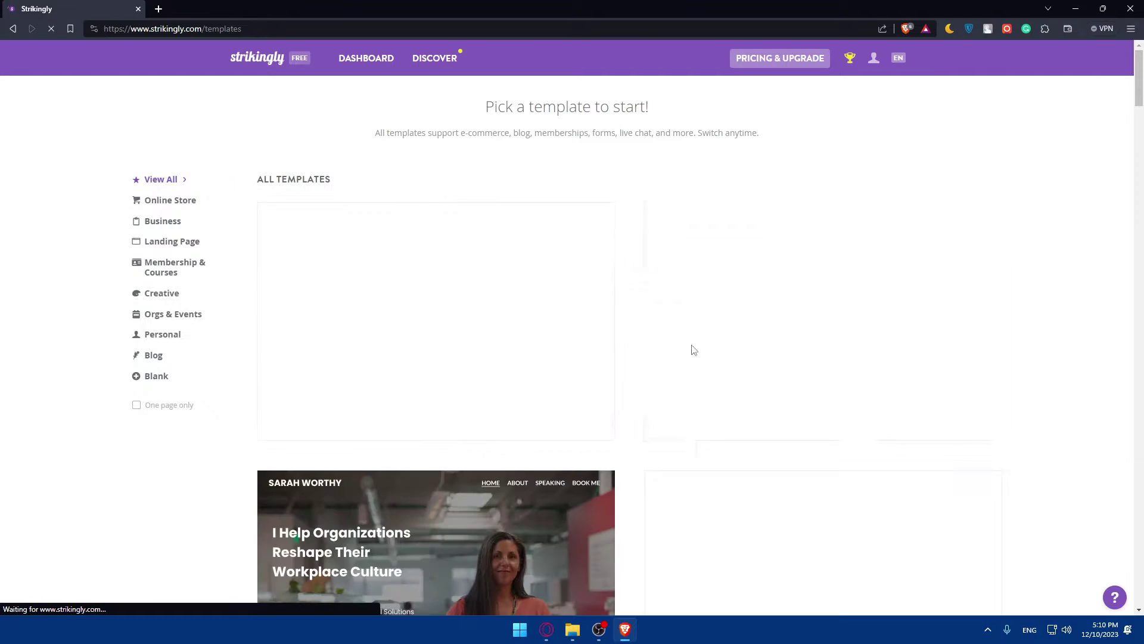
- Browse the full collection of website templates to compare the available designs for the new site
{"action": "scroll", "coordinate": [553, 502], "scroll_direction": "down", "scroll_amount": 3}
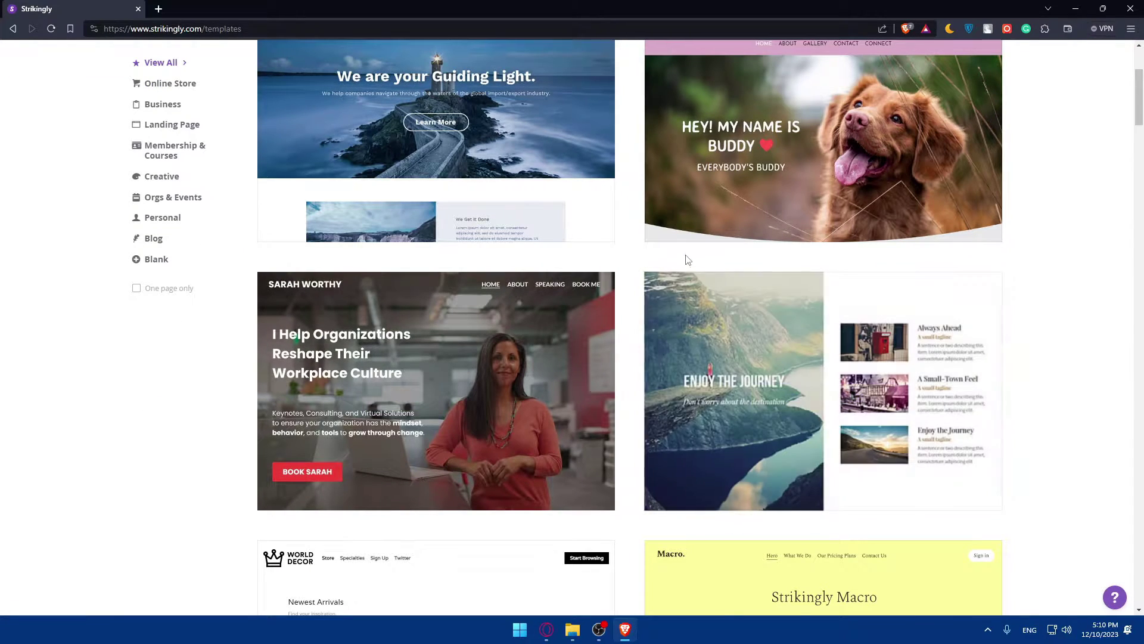
{"action": "scroll", "coordinate": [673, 232], "scroll_direction": "down", "scroll_amount": 2}
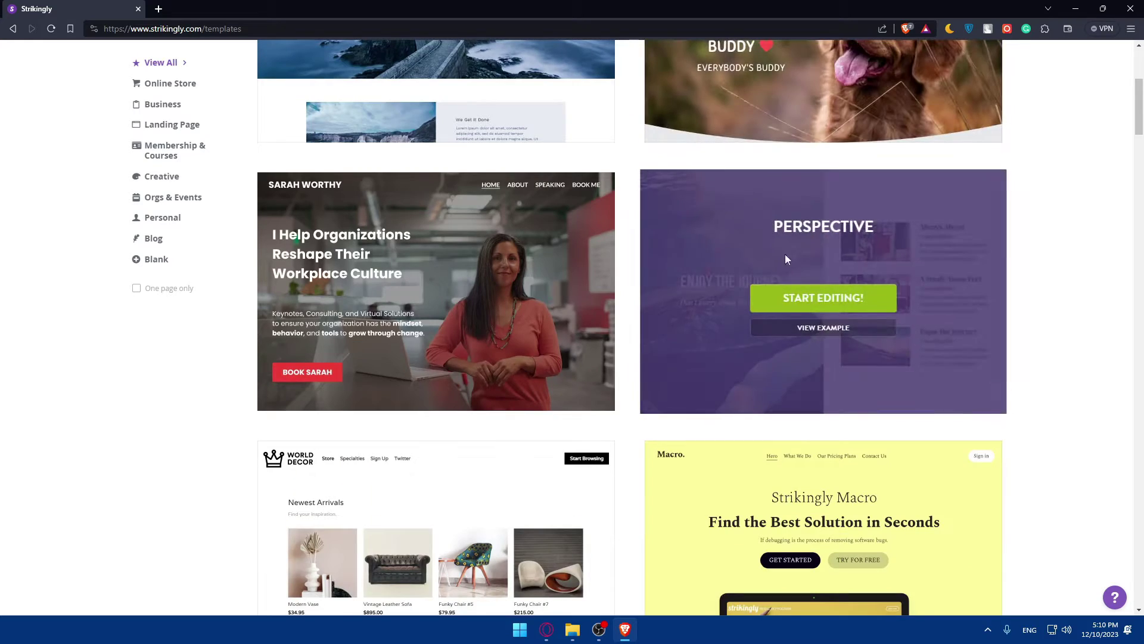
{"action": "scroll", "coordinate": [887, 381], "scroll_direction": "down", "scroll_amount": 2}
{"action": "scroll", "coordinate": [490, 395], "scroll_direction": "down", "scroll_amount": 2}
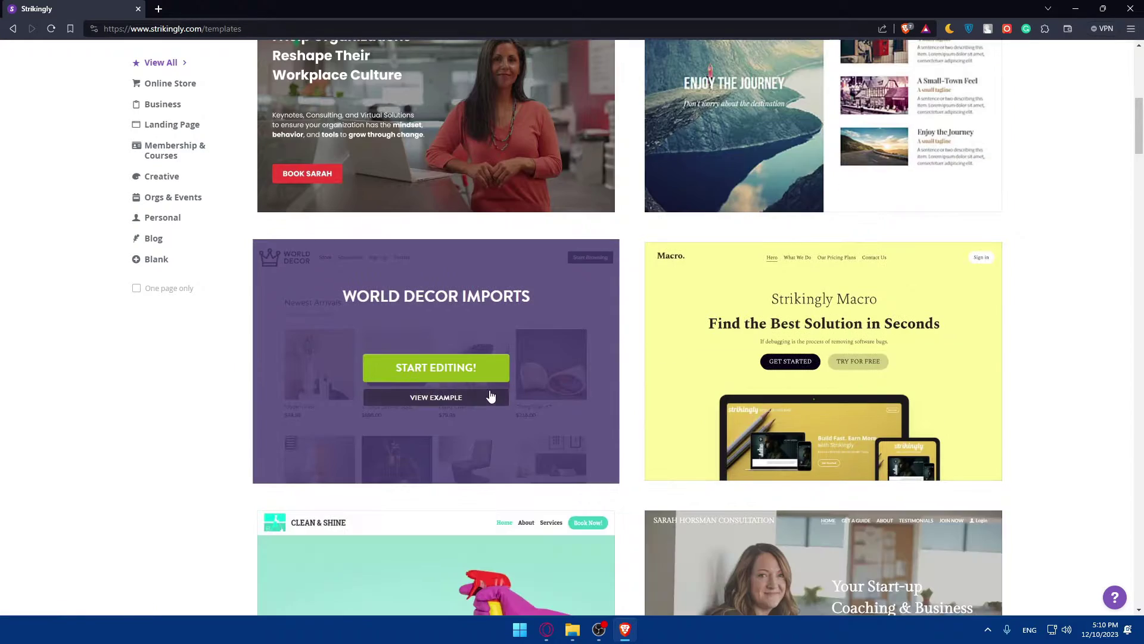
{"action": "scroll", "coordinate": [783, 358], "scroll_direction": "down", "scroll_amount": 2}
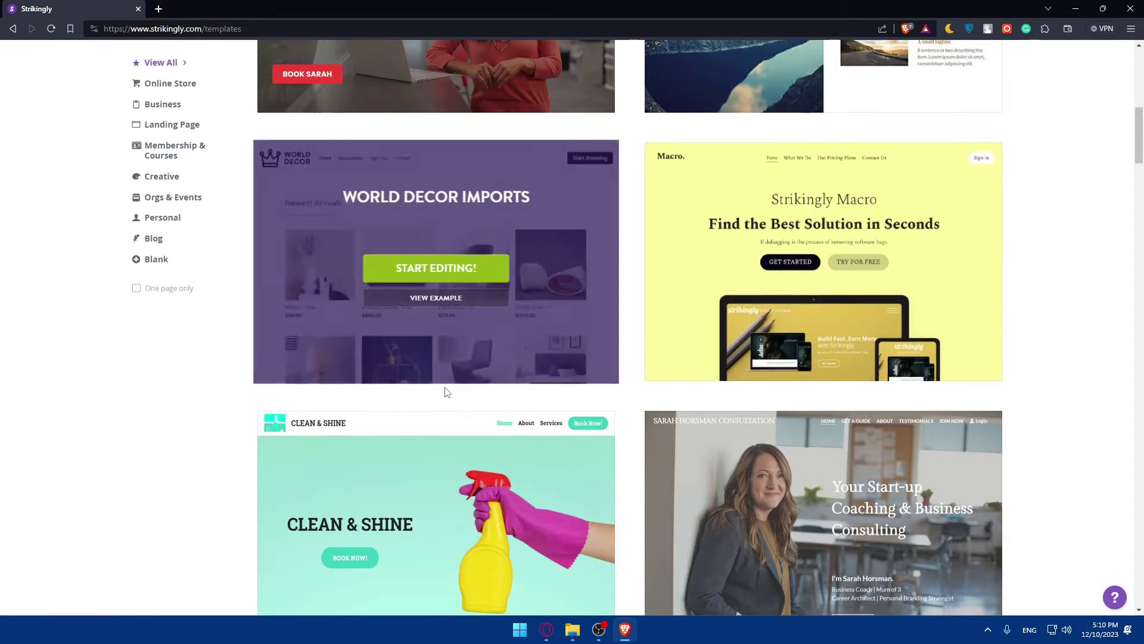
{"action": "scroll", "coordinate": [446, 392], "scroll_direction": "down", "scroll_amount": 4}
{"action": "scroll", "coordinate": [517, 373], "scroll_direction": "down", "scroll_amount": 6}
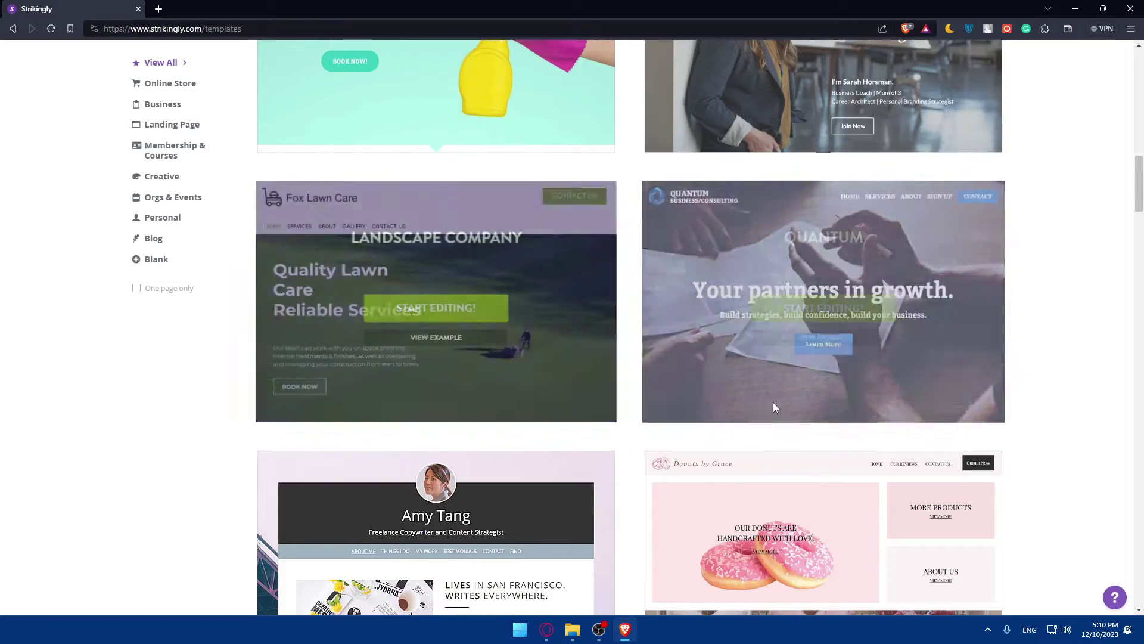
{"action": "scroll", "coordinate": [839, 416], "scroll_direction": "down", "scroll_amount": 4}
{"action": "scroll", "coordinate": [517, 416], "scroll_direction": "down", "scroll_amount": 6}
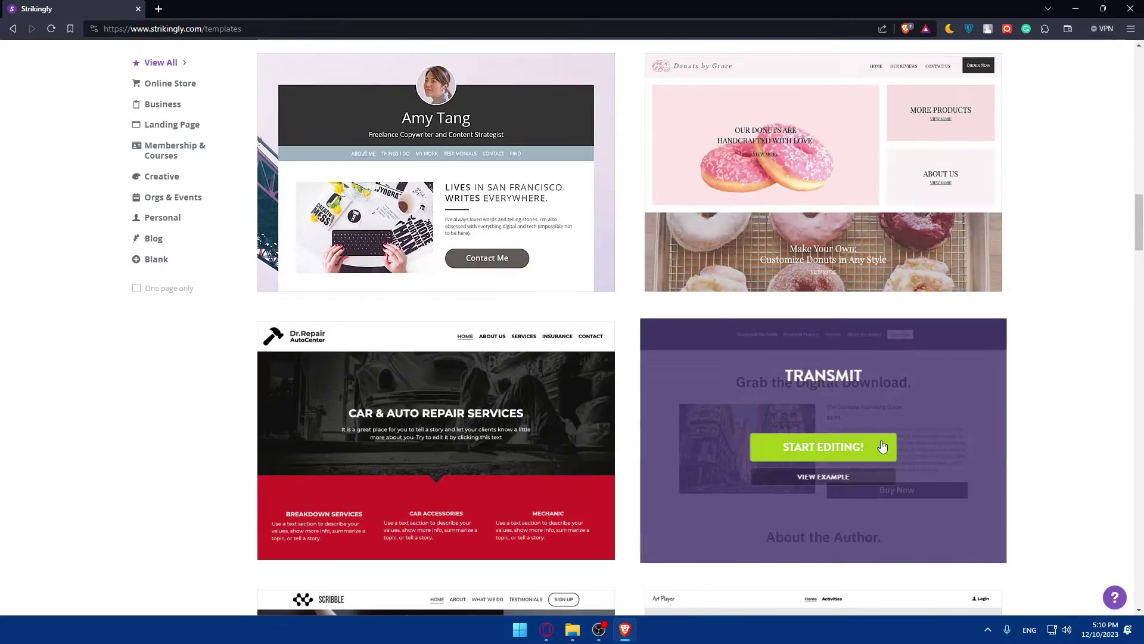
{"action": "scroll", "coordinate": [700, 460], "scroll_direction": "down", "scroll_amount": 12}
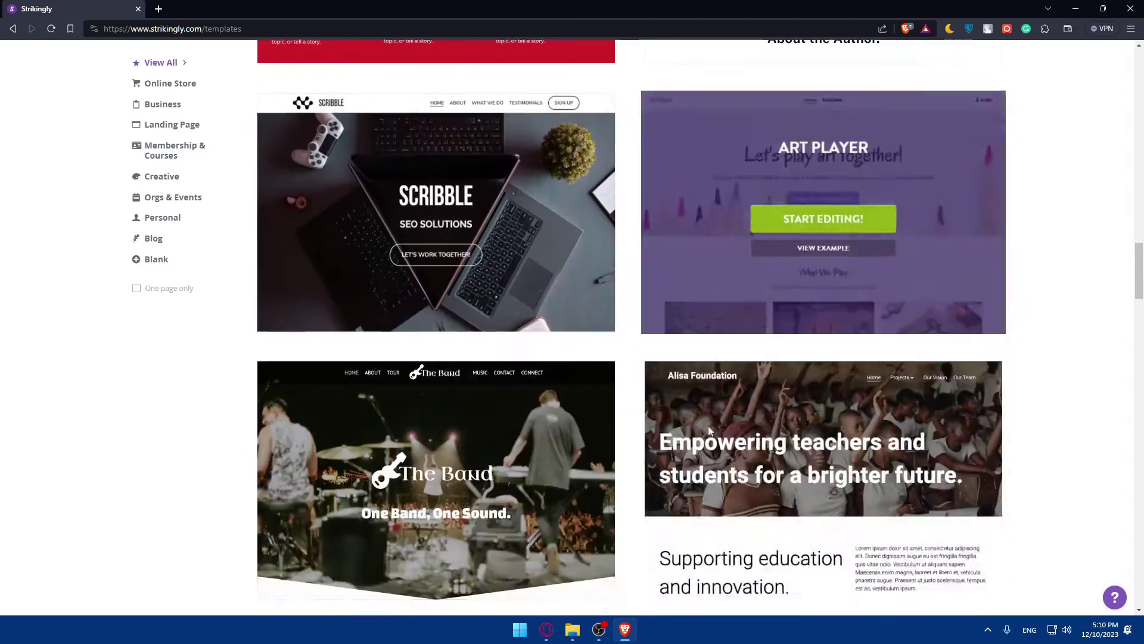
{"action": "scroll", "coordinate": [460, 416], "scroll_direction": "down", "scroll_amount": 8}
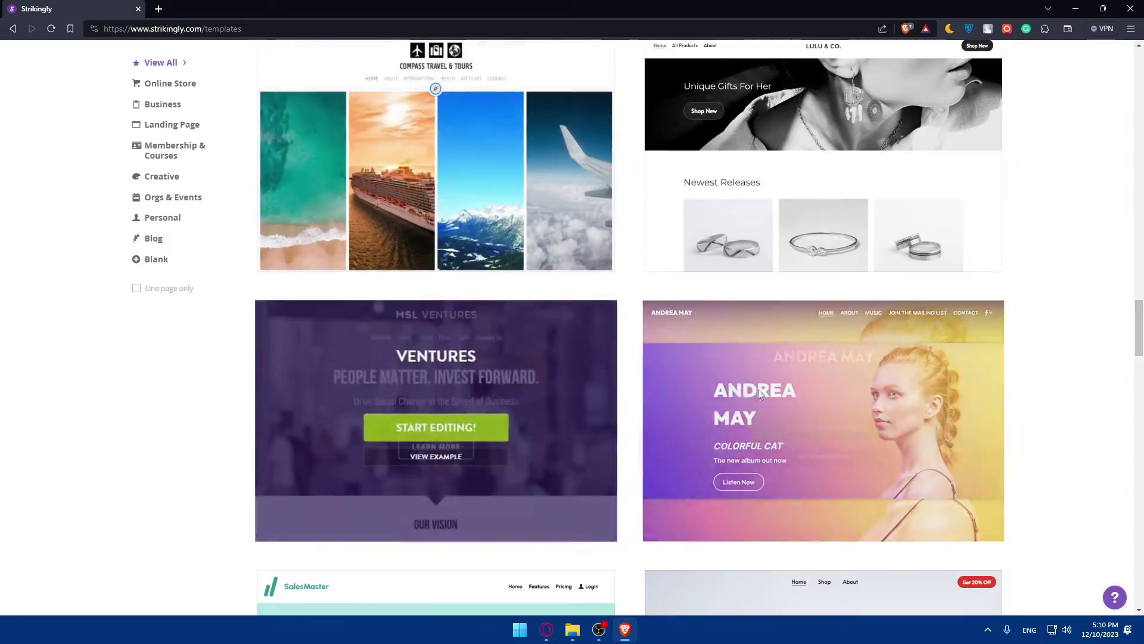
{"action": "scroll", "coordinate": [758, 389], "scroll_direction": "up", "scroll_amount": 2}
{"action": "scroll", "coordinate": [664, 367], "scroll_direction": "down", "scroll_amount": 5}
{"action": "scroll", "coordinate": [632, 289], "scroll_direction": "up", "scroll_amount": 8}
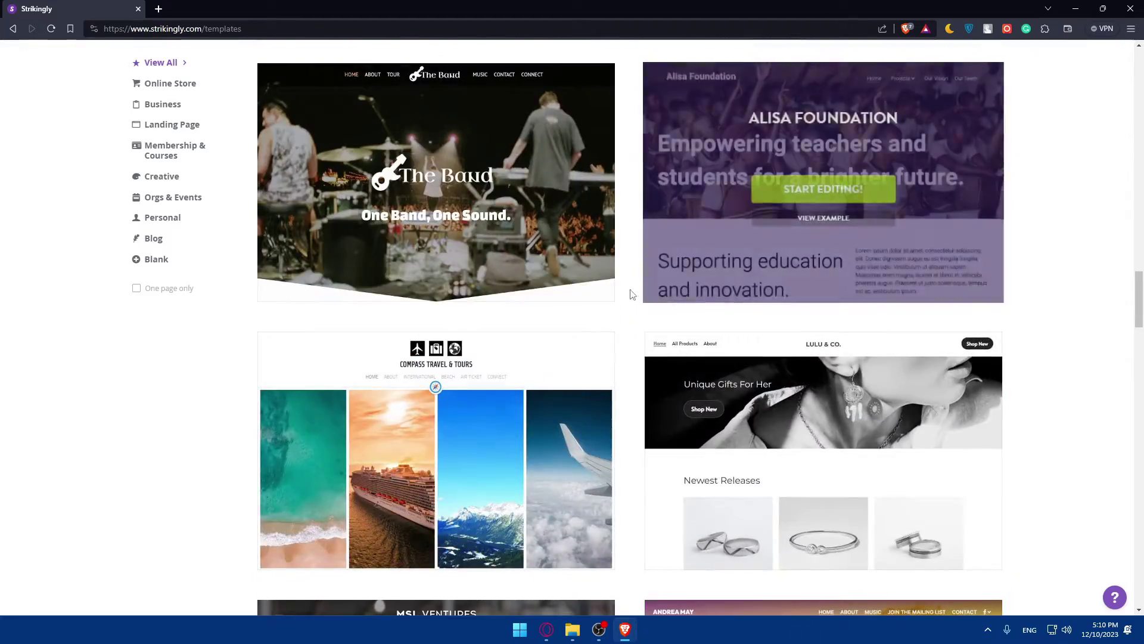
{"action": "scroll", "coordinate": [547, 255], "scroll_direction": "up", "scroll_amount": 11}
{"action": "scroll", "coordinate": [548, 260], "scroll_direction": "up", "scroll_amount": 15}
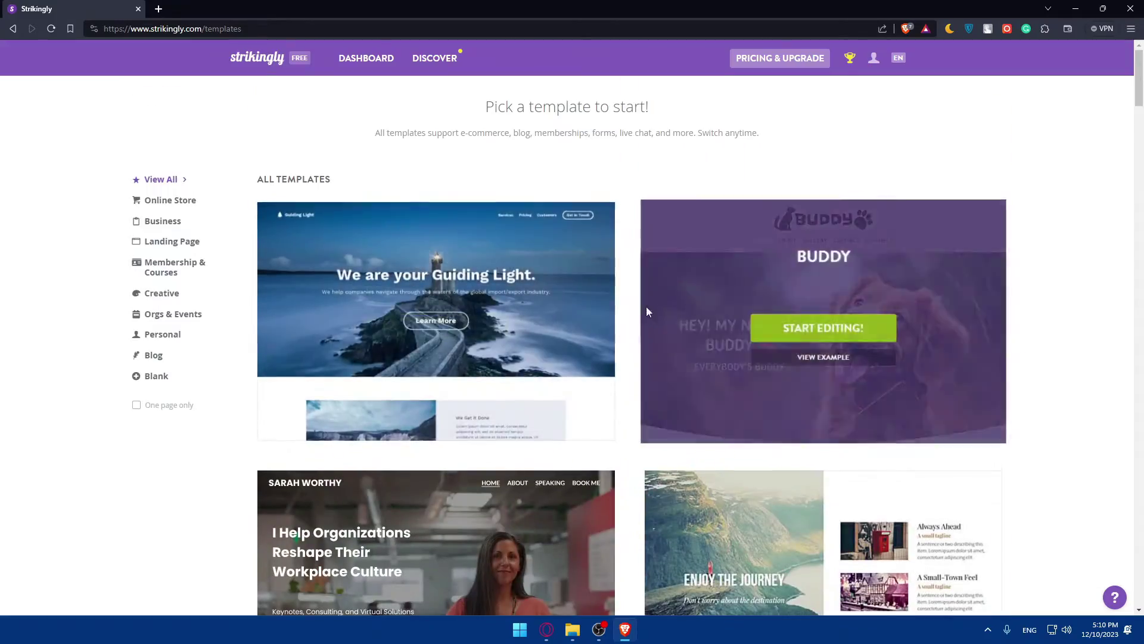
{"action": "scroll", "coordinate": [680, 457], "scroll_direction": "down", "scroll_amount": 10}
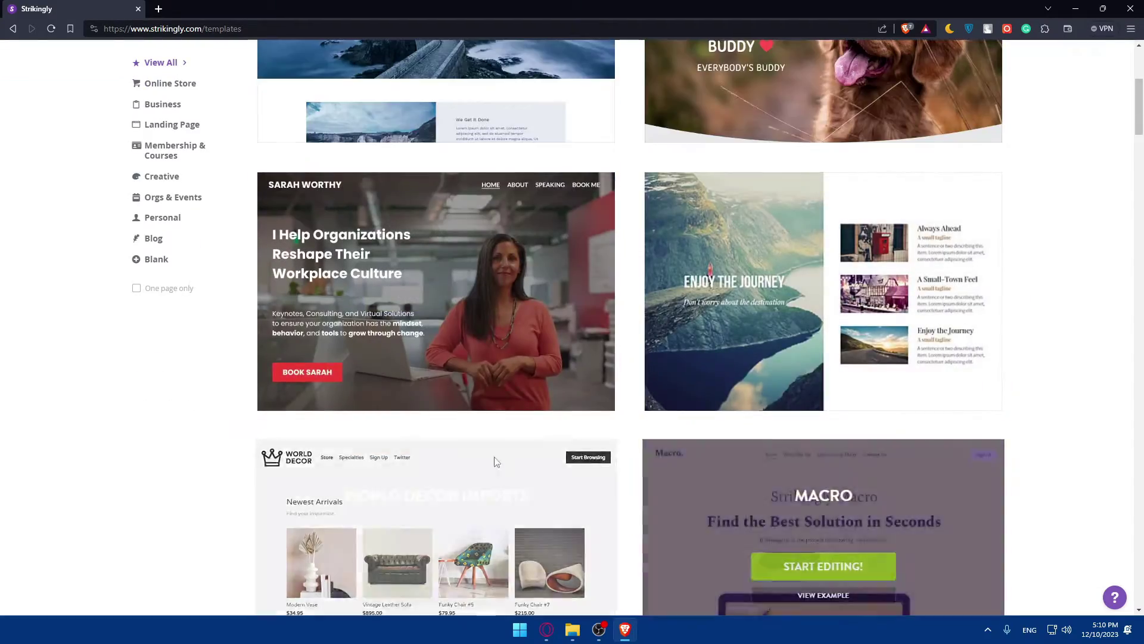
- Preview the Macro template's example site and start editing a new site based on that template
{"action": "scroll", "coordinate": [687, 408], "scroll_direction": "up", "scroll_amount": 2}
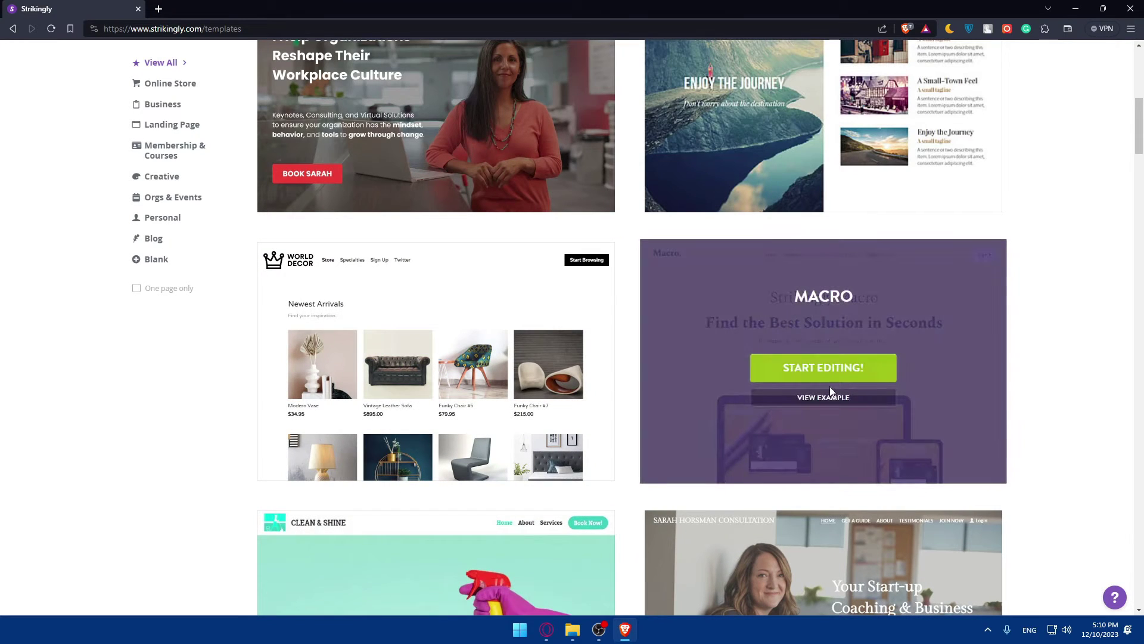
{"action": "left_click", "coordinate": [831, 398]}
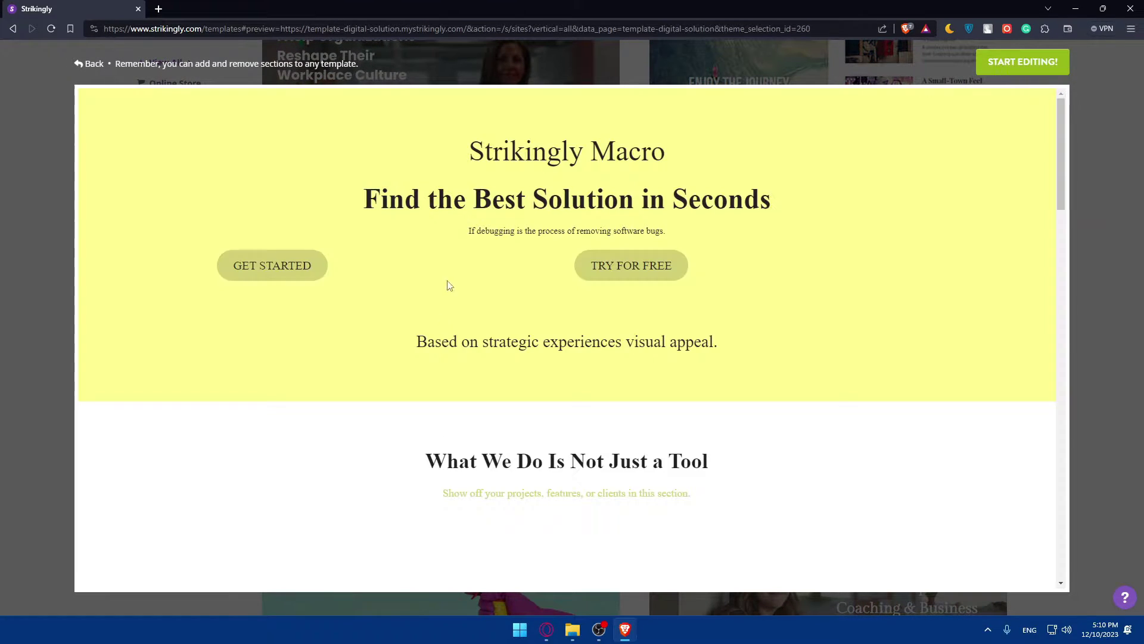
{"action": "scroll", "coordinate": [574, 330], "scroll_direction": "down", "scroll_amount": 20}
{"action": "scroll", "coordinate": [544, 301], "scroll_direction": "down", "scroll_amount": 5}
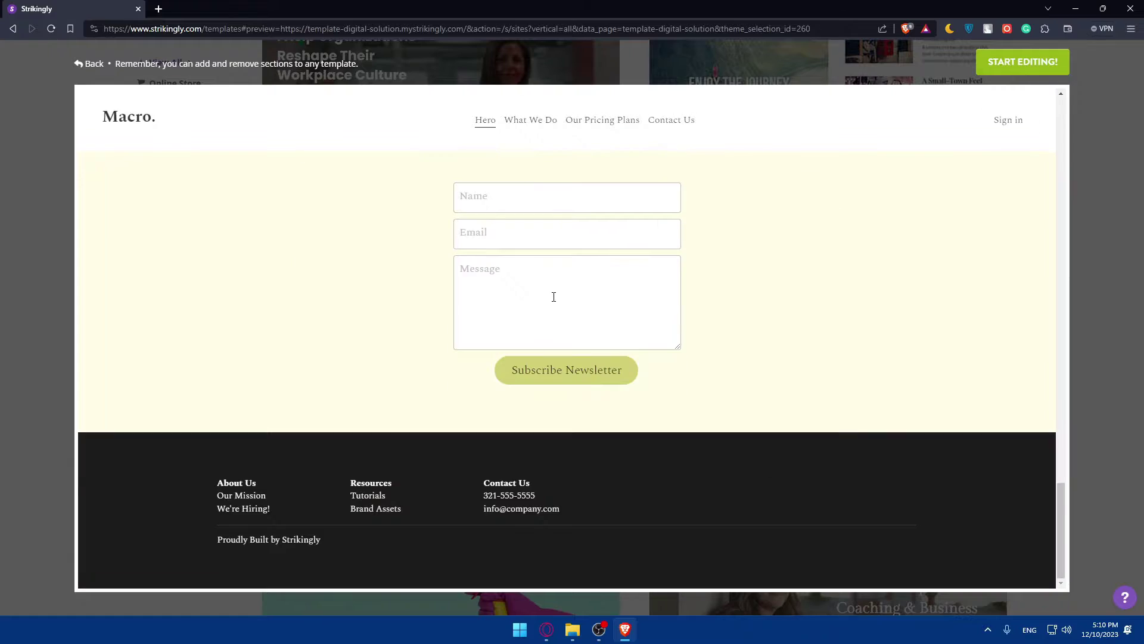
{"action": "scroll", "coordinate": [567, 316], "scroll_direction": "up", "scroll_amount": 10}
{"action": "left_click", "coordinate": [1118, 126]}
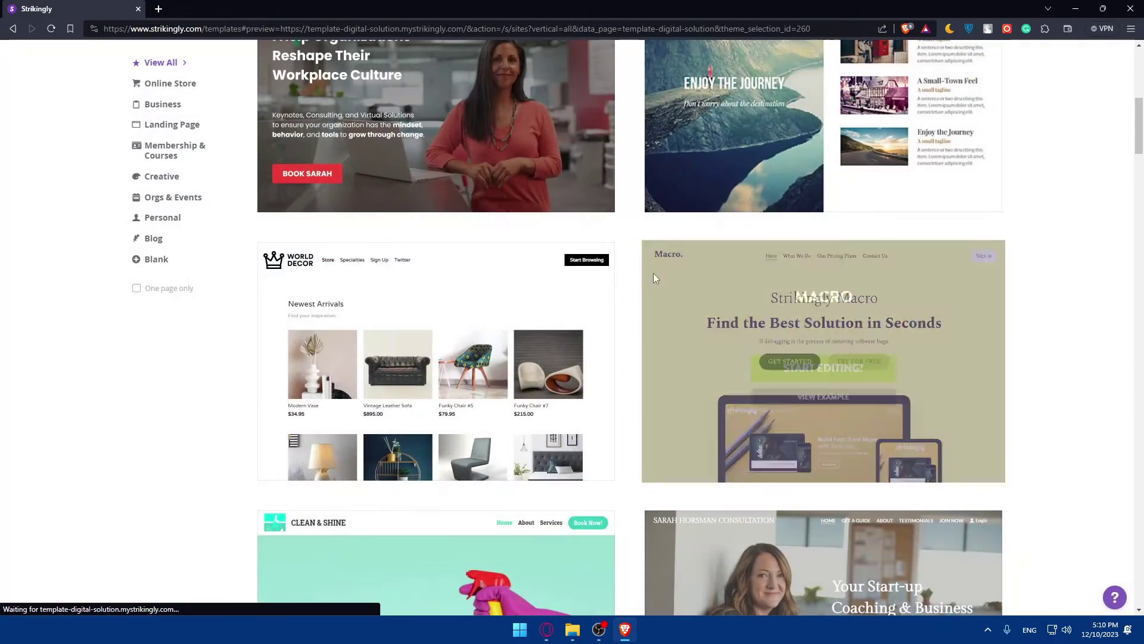
{"action": "mouse_move", "coordinate": [818, 320]}
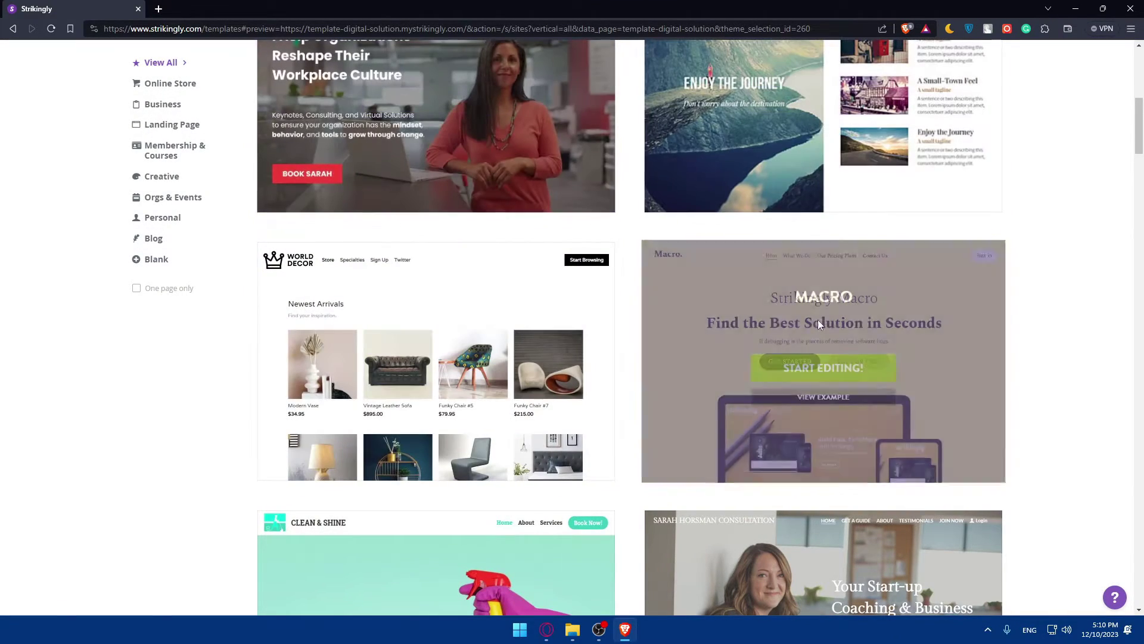
{"action": "left_click", "coordinate": [821, 375]}
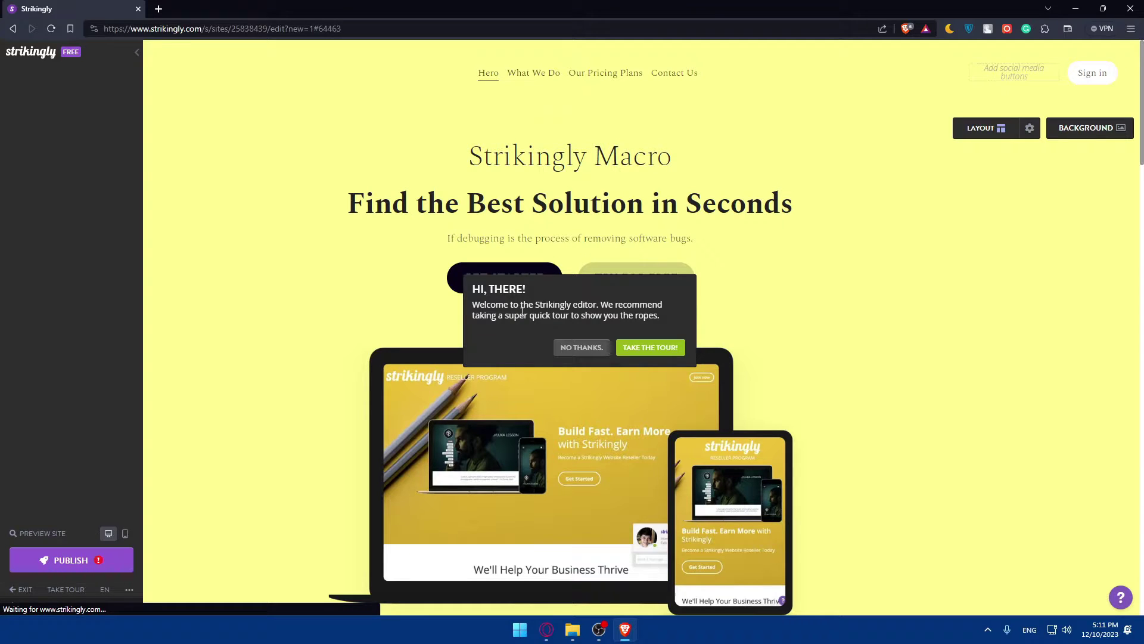
- Take the editor's guided tour through to its end and dismiss the live chat offer
{"action": "left_click", "coordinate": [644, 349]}
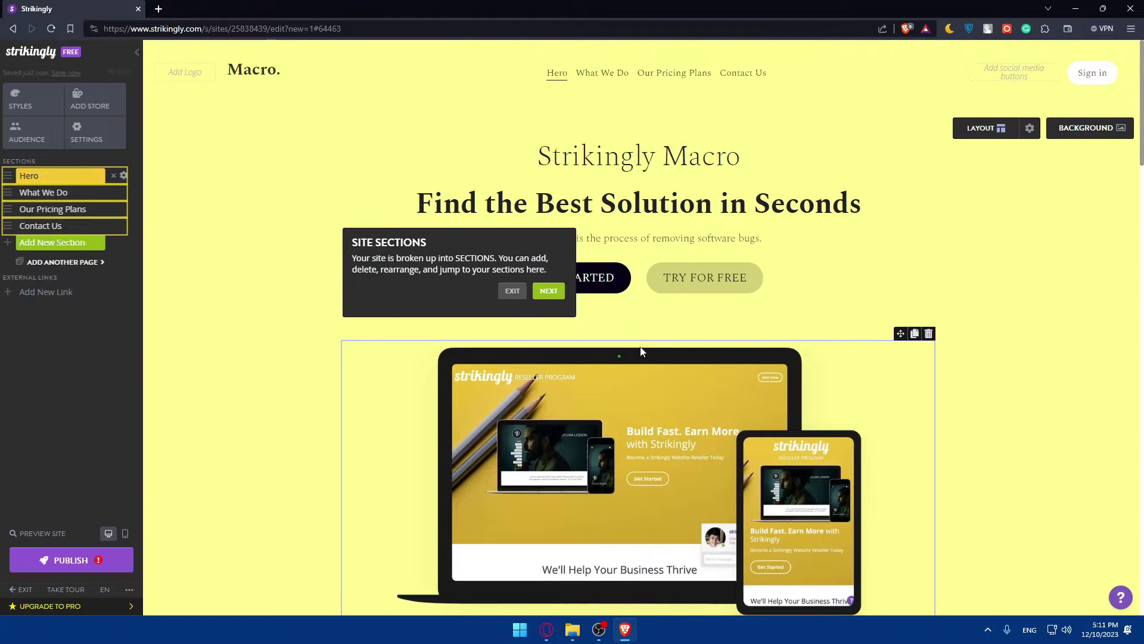
{"action": "left_click_drag", "start_coordinate": [159, 190], "coordinate": [349, 199]}
{"action": "left_click", "coordinate": [349, 198]}
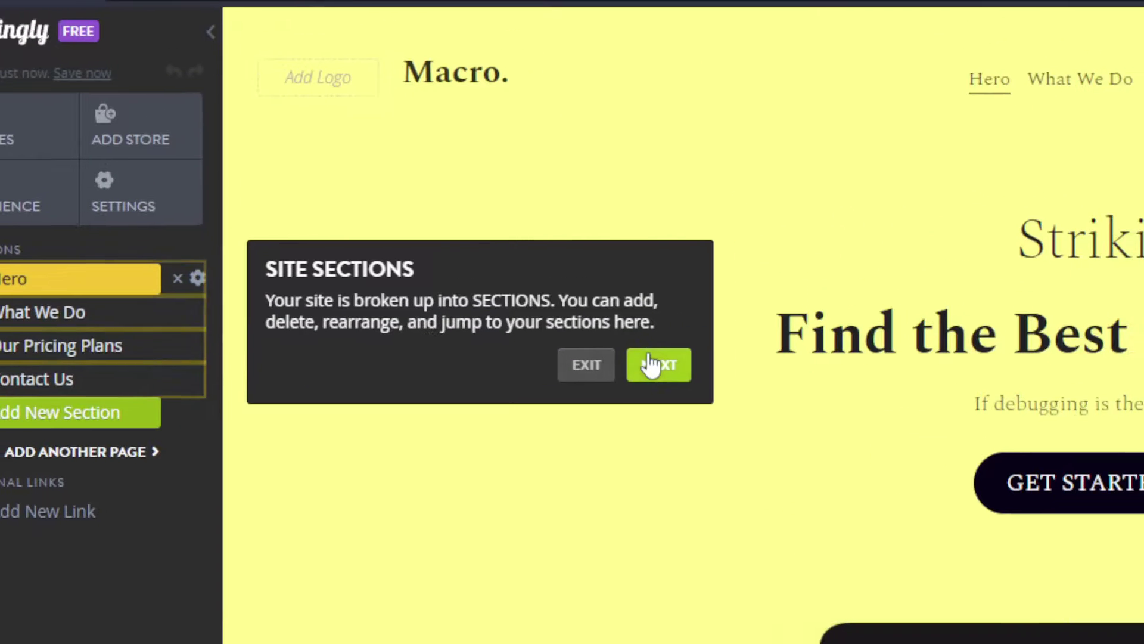
{"action": "left_click", "coordinate": [718, 365]}
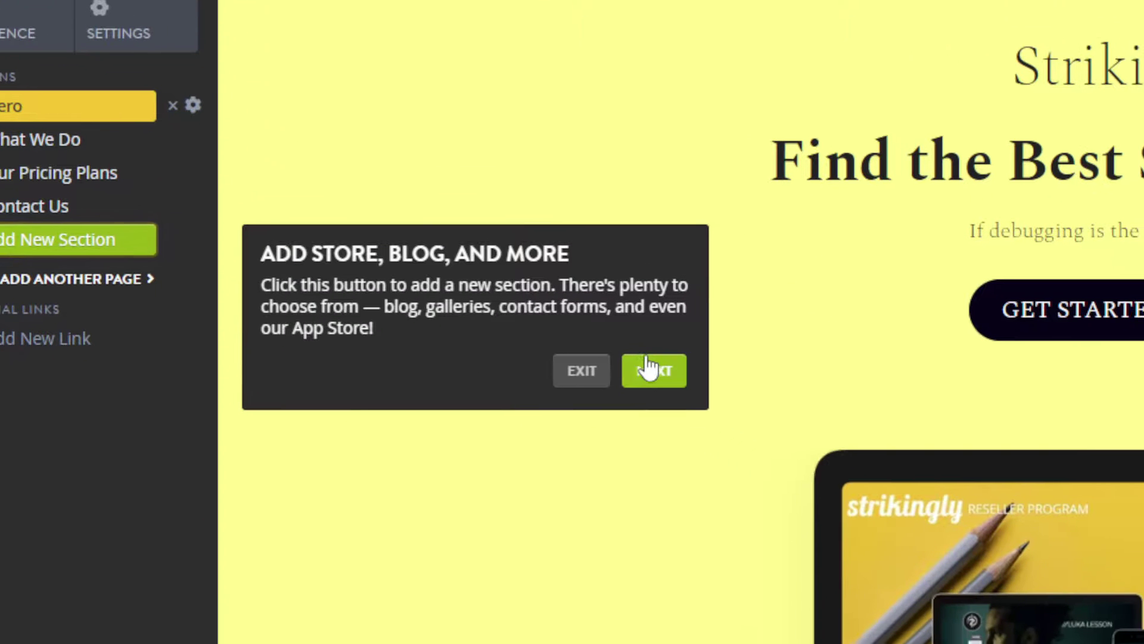
{"action": "left_click", "coordinate": [636, 367]}
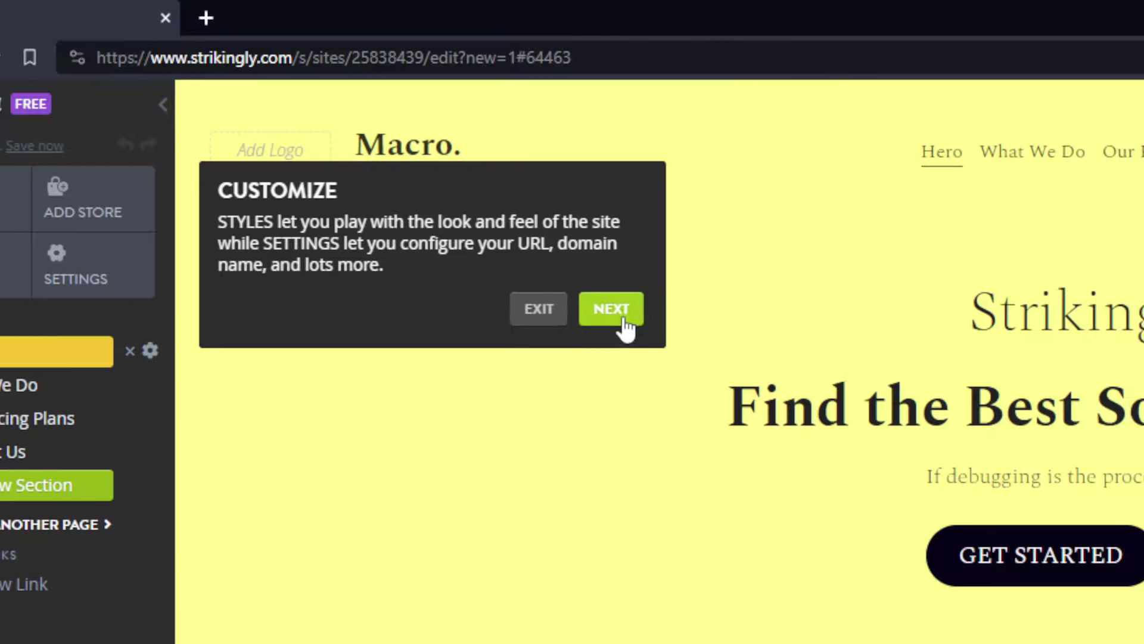
{"action": "left_click", "coordinate": [679, 316]}
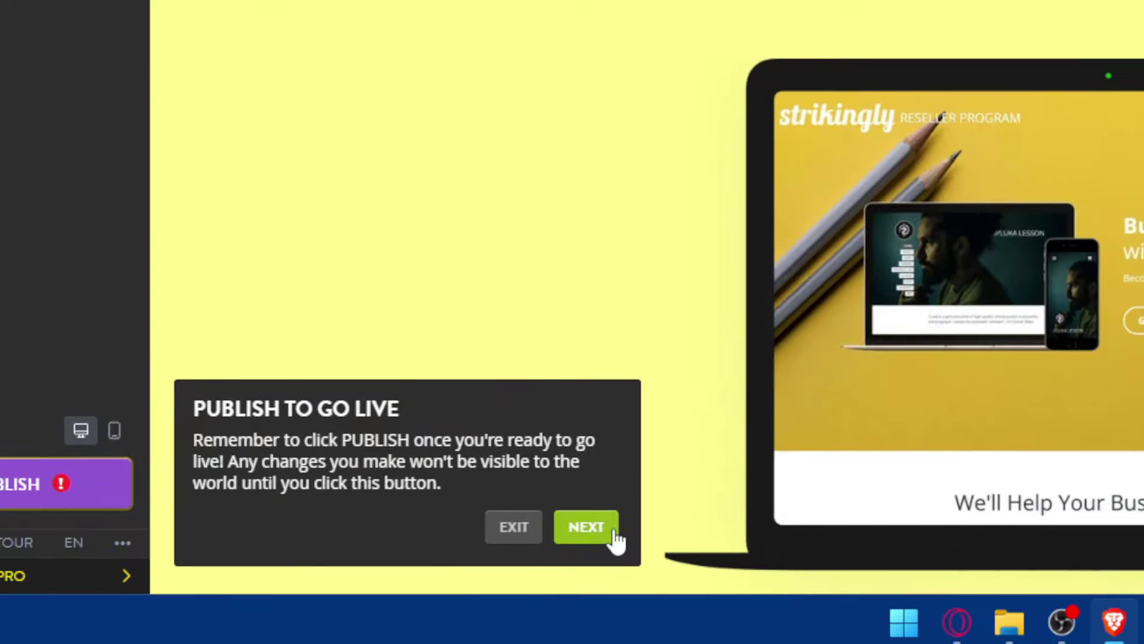
{"action": "left_click", "coordinate": [730, 643]}
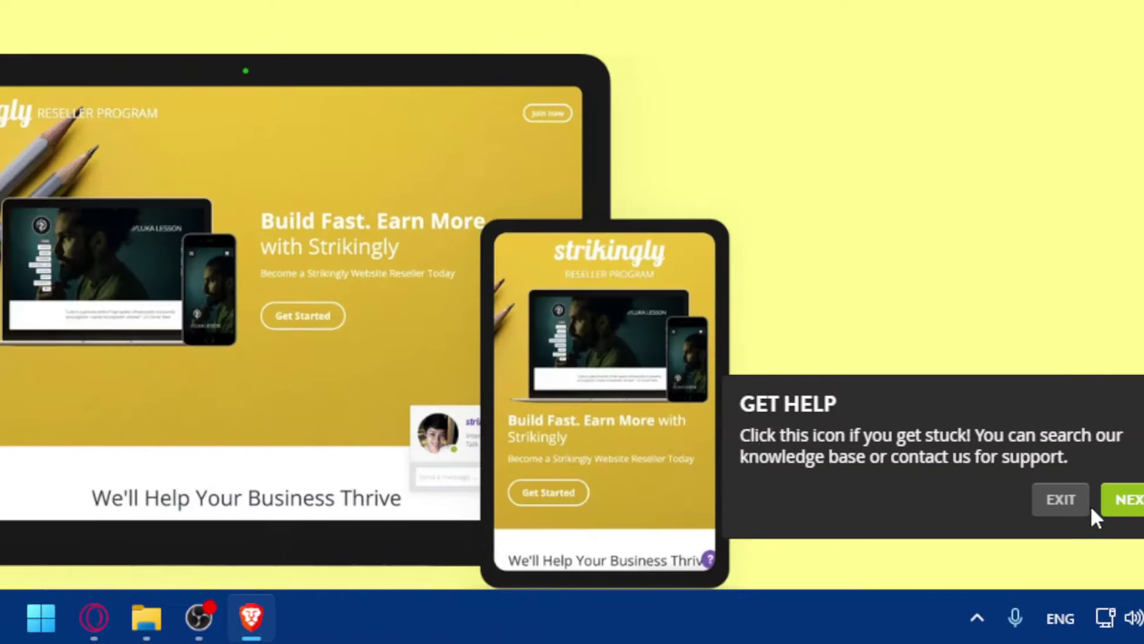
{"action": "left_click", "coordinate": [973, 492]}
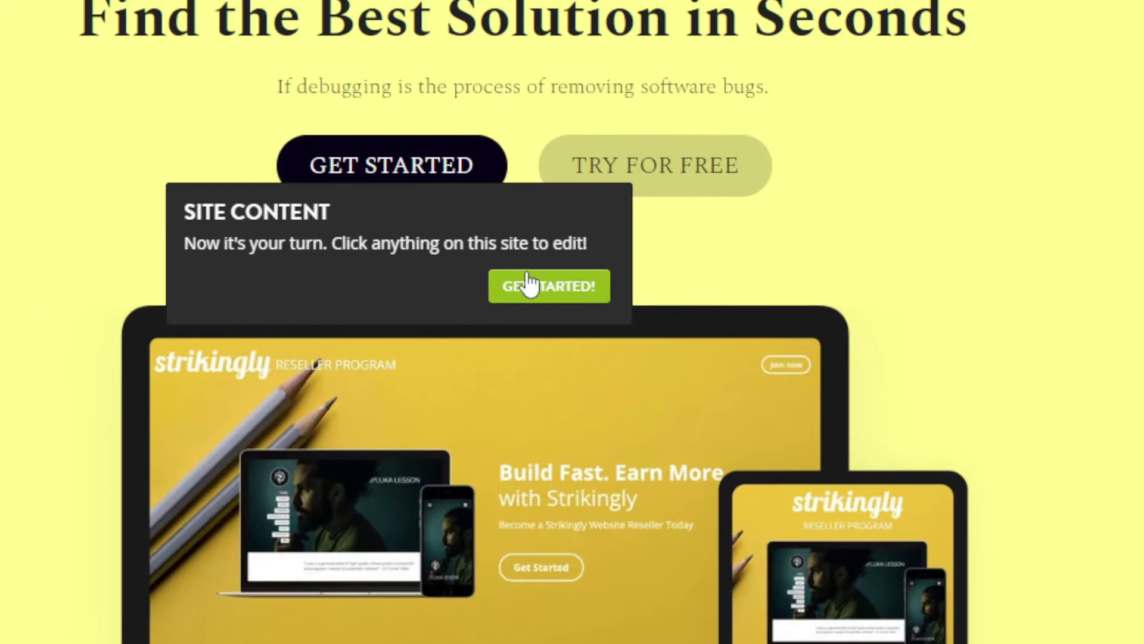
{"action": "left_click", "coordinate": [954, 473]}
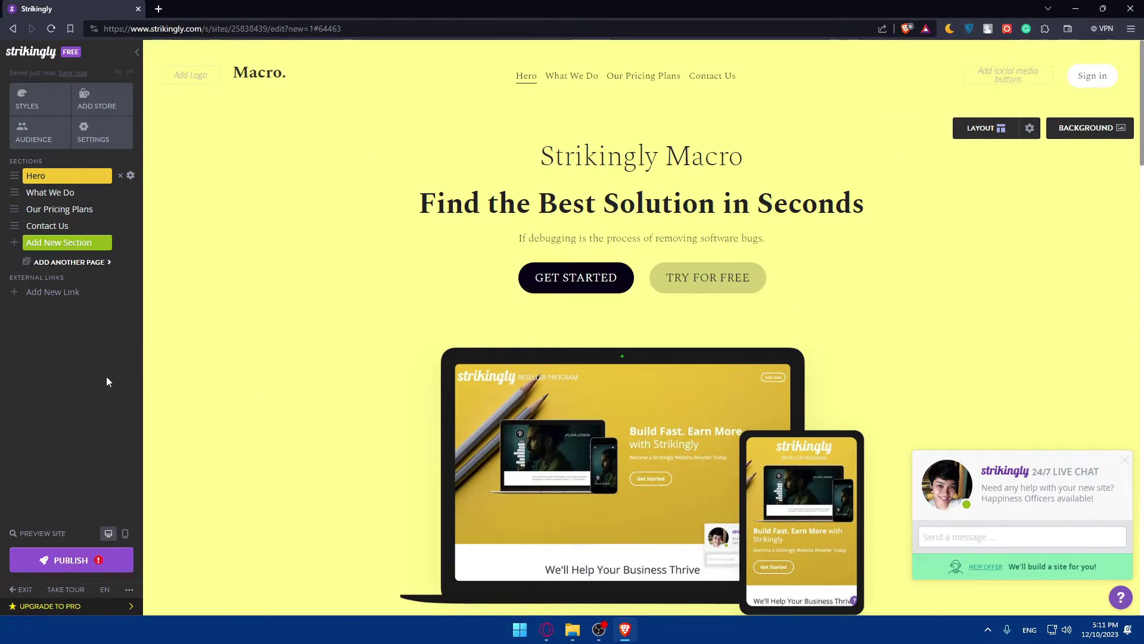
{"action": "left_click", "coordinate": [1125, 463]}
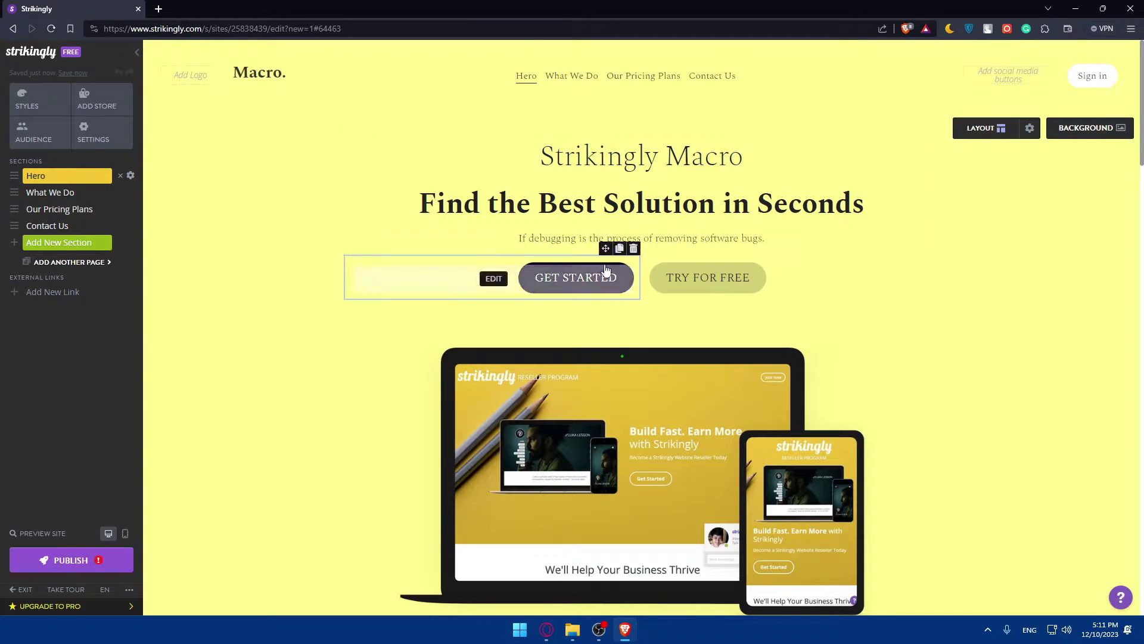
- Look through the site's style options and the audience list's forms and live chat entries, and return to the site design
{"action": "scroll", "coordinate": [657, 235], "scroll_direction": "down", "scroll_amount": 2}
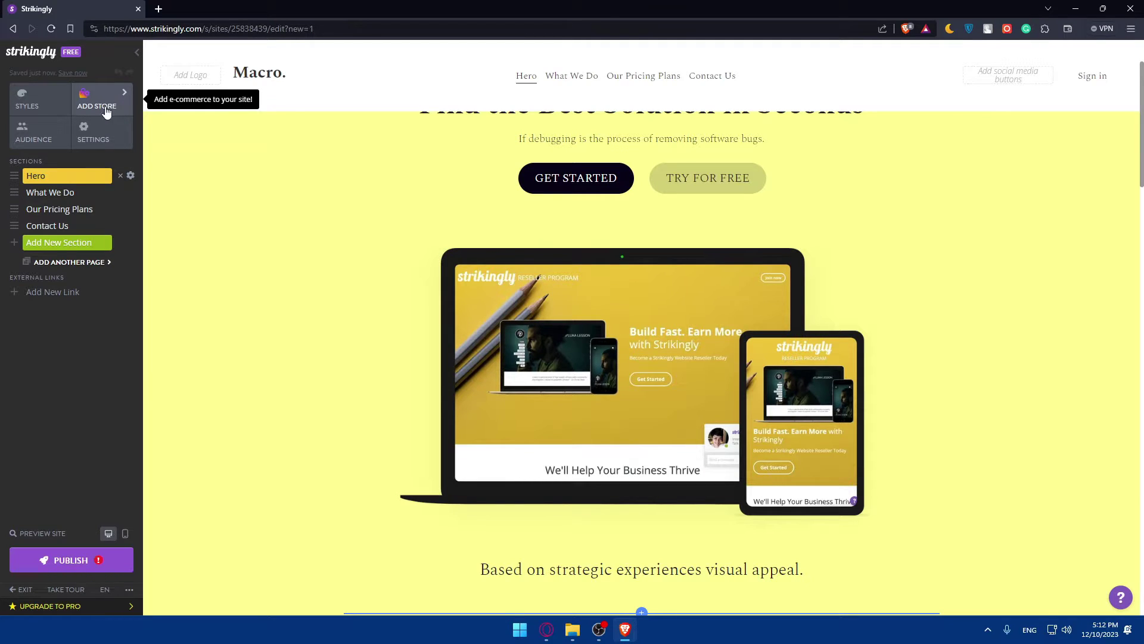
{"action": "left_click", "coordinate": [30, 103]}
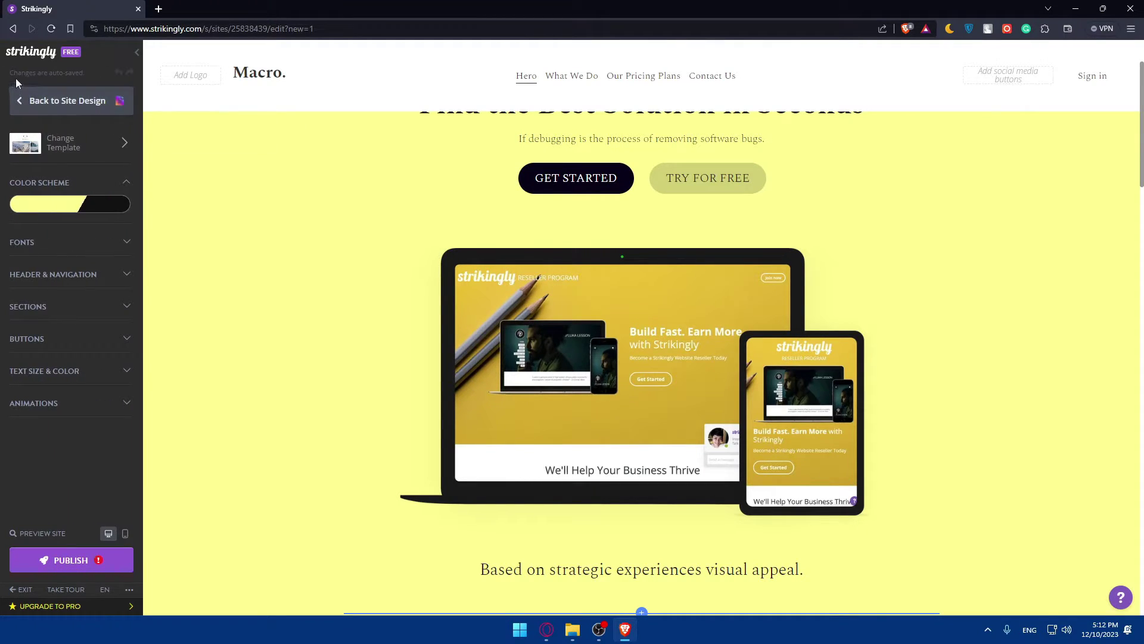
{"action": "left_click", "coordinate": [21, 108]}
{"action": "left_click", "coordinate": [39, 132]}
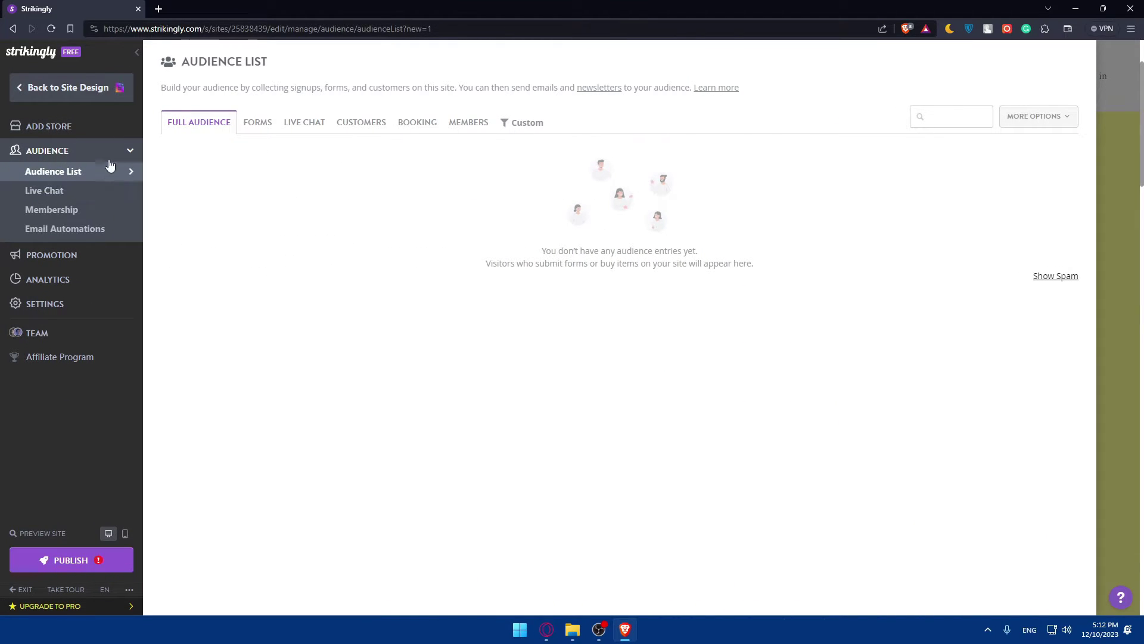
{"action": "left_click", "coordinate": [252, 132]}
{"action": "left_click", "coordinate": [306, 126]}
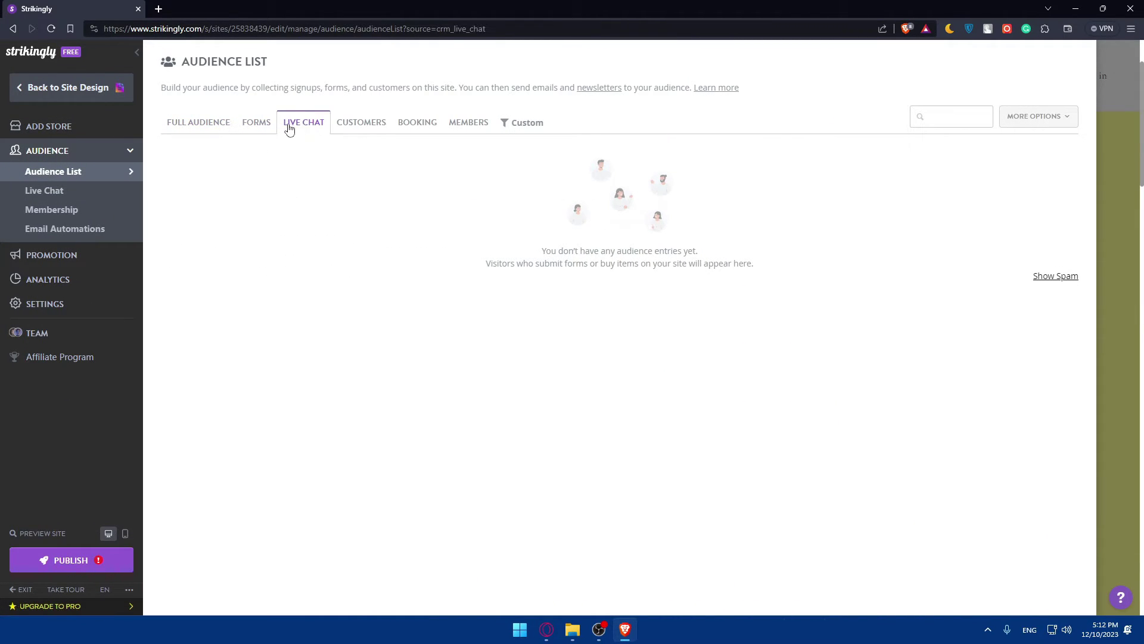
{"action": "left_click", "coordinate": [1101, 119]}
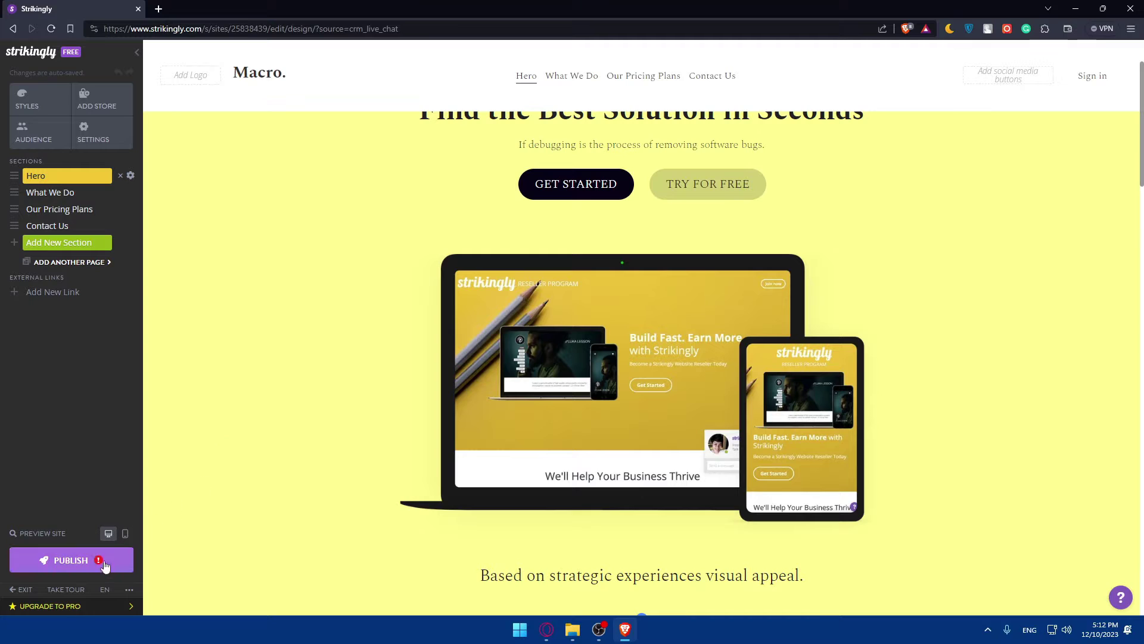
- Open the Pro upgrade pricing page and compare the plan prices for 5-year and yearly billing
{"action": "mouse_move", "coordinate": [74, 607]}
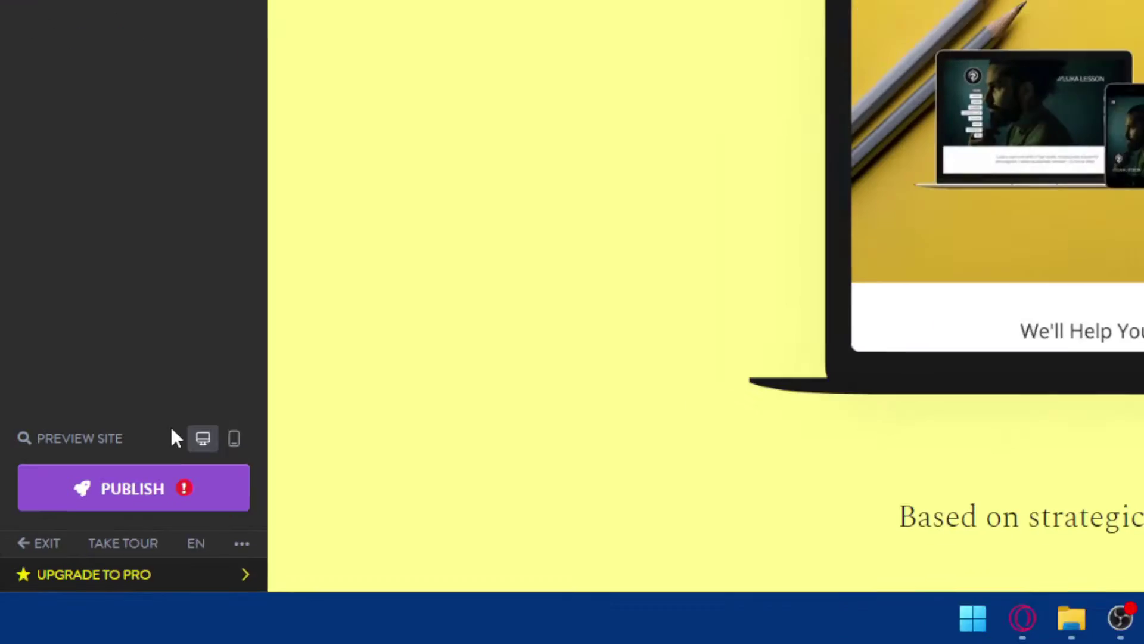
{"action": "mouse_move", "coordinate": [82, 611]}
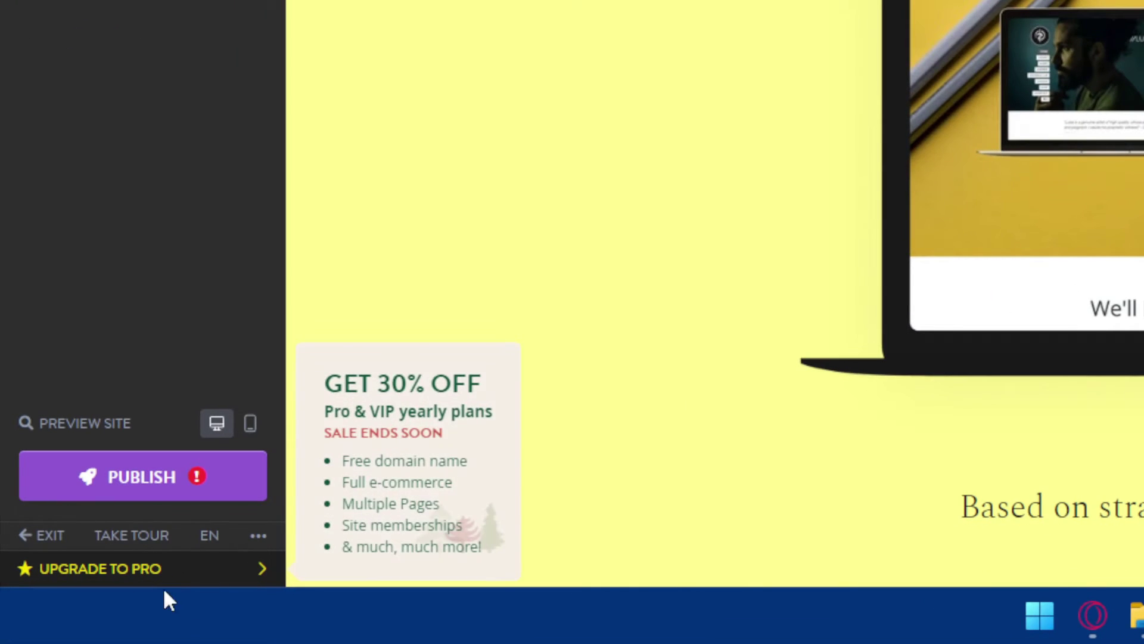
{"action": "left_click", "coordinate": [199, 585]}
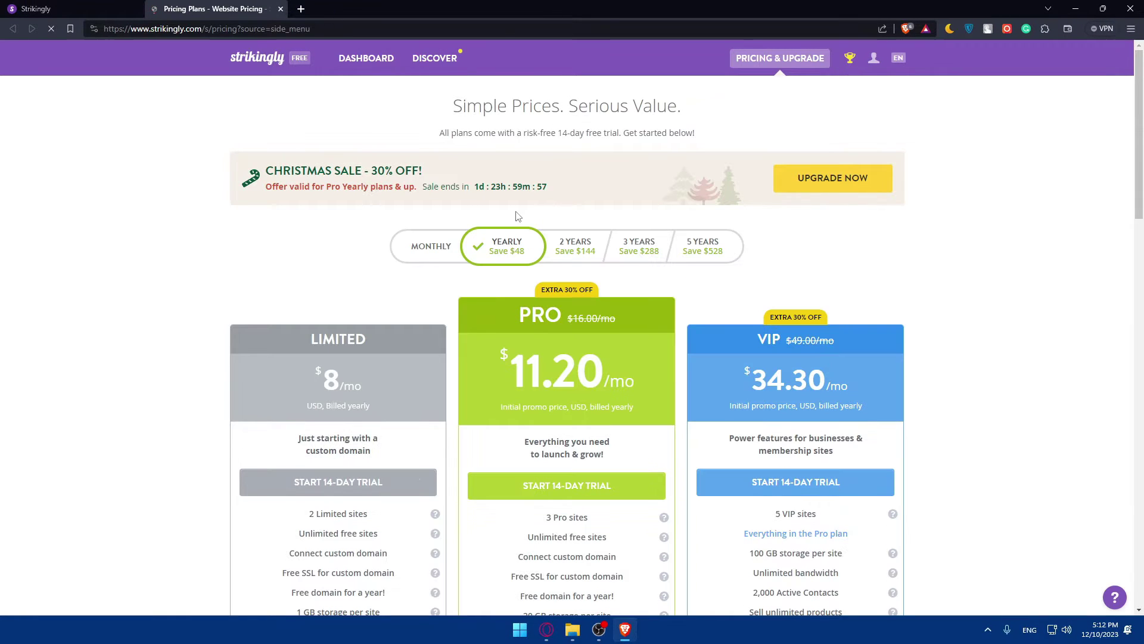
{"action": "scroll", "coordinate": [518, 216], "scroll_direction": "down", "scroll_amount": 2}
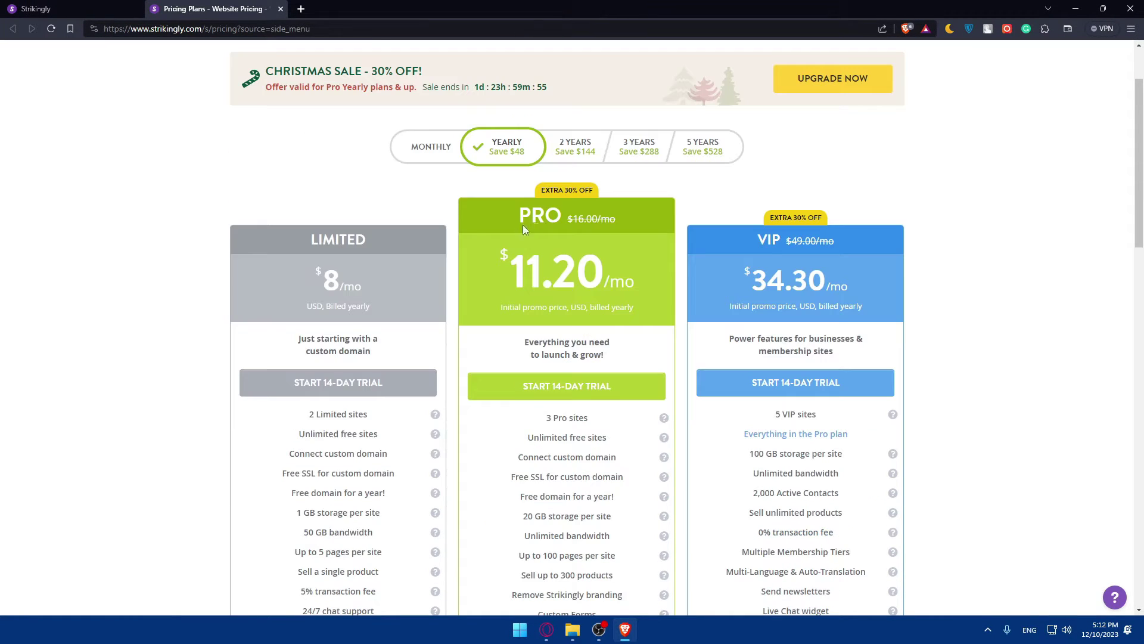
{"action": "scroll", "coordinate": [576, 242], "scroll_direction": "down", "scroll_amount": 2}
{"action": "left_click_drag", "start_coordinate": [499, 179], "coordinate": [631, 185]}
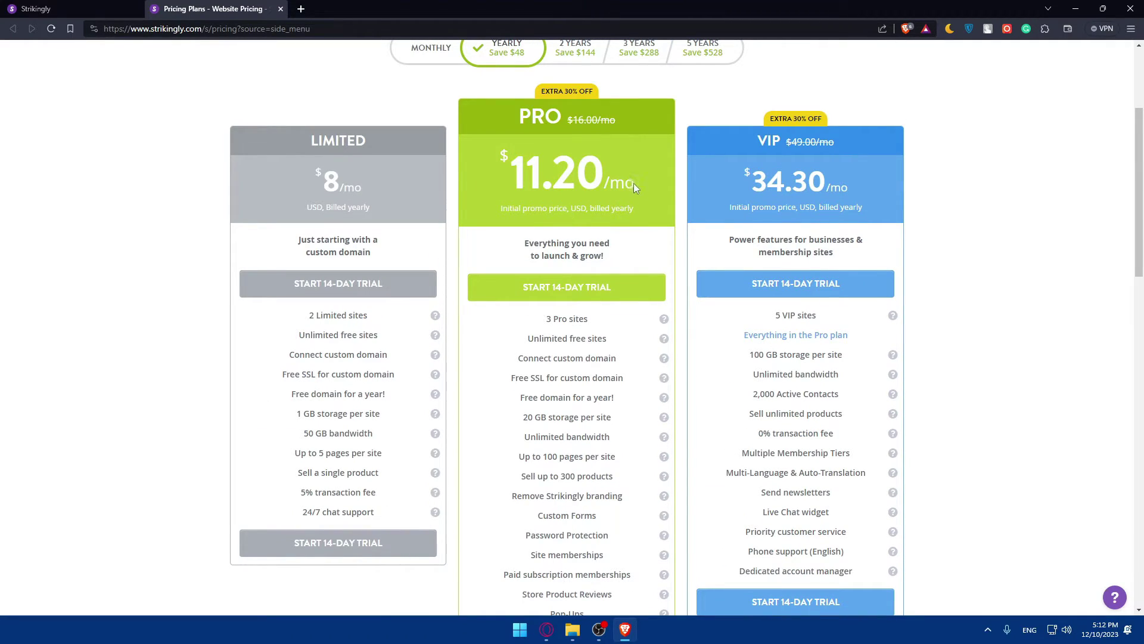
{"action": "left_click", "coordinate": [634, 183]}
{"action": "scroll", "coordinate": [526, 186], "scroll_direction": "up", "scroll_amount": 2}
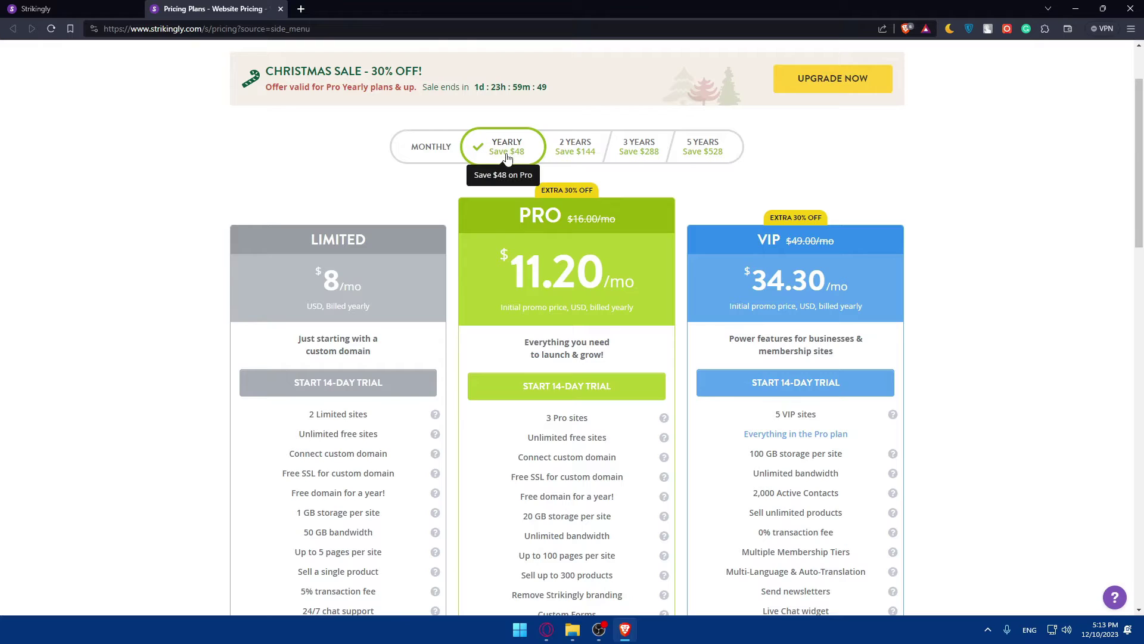
{"action": "left_click", "coordinate": [698, 153]}
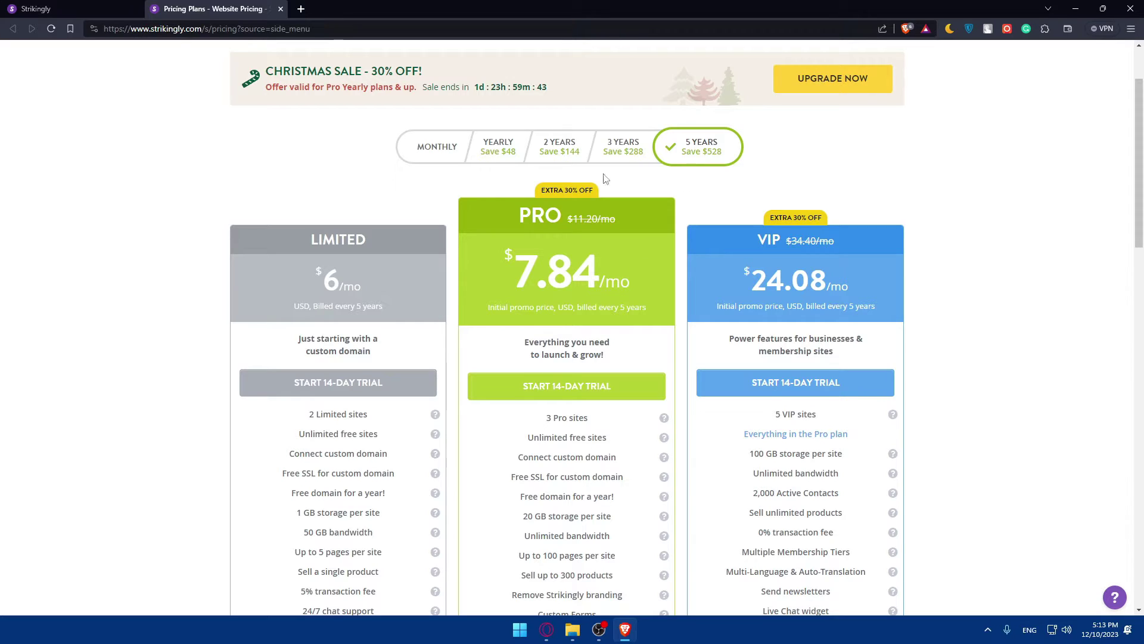
{"action": "left_click", "coordinate": [504, 152]}
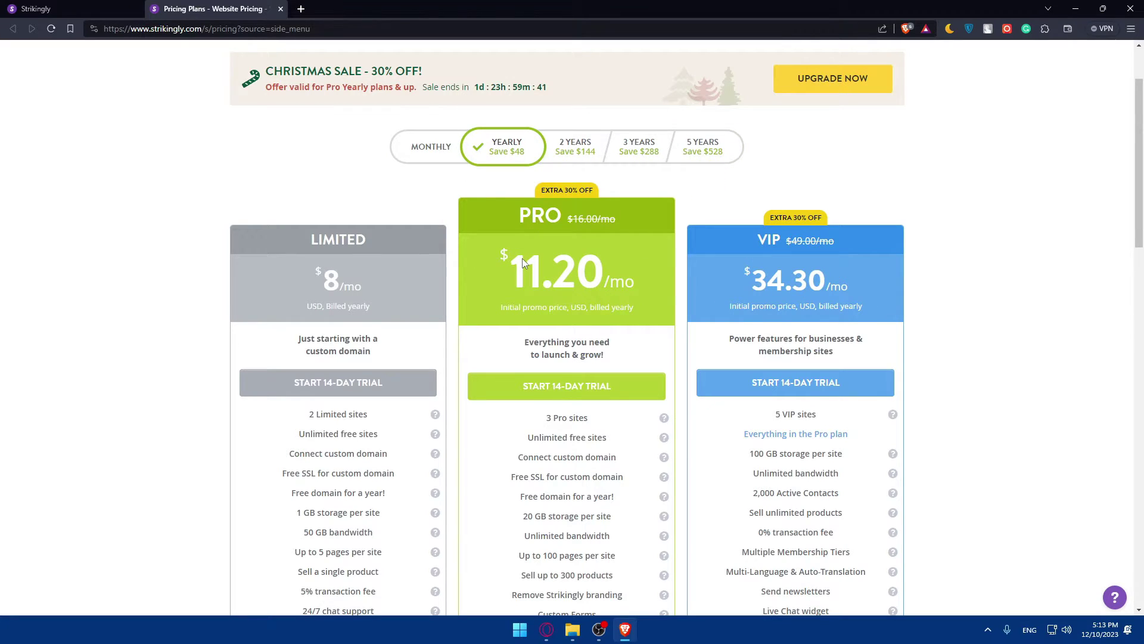
- Examine the features included in the Limited, Pro and VIP plans and close the pricing page
{"action": "scroll", "coordinate": [498, 256], "scroll_direction": "down", "scroll_amount": 2}
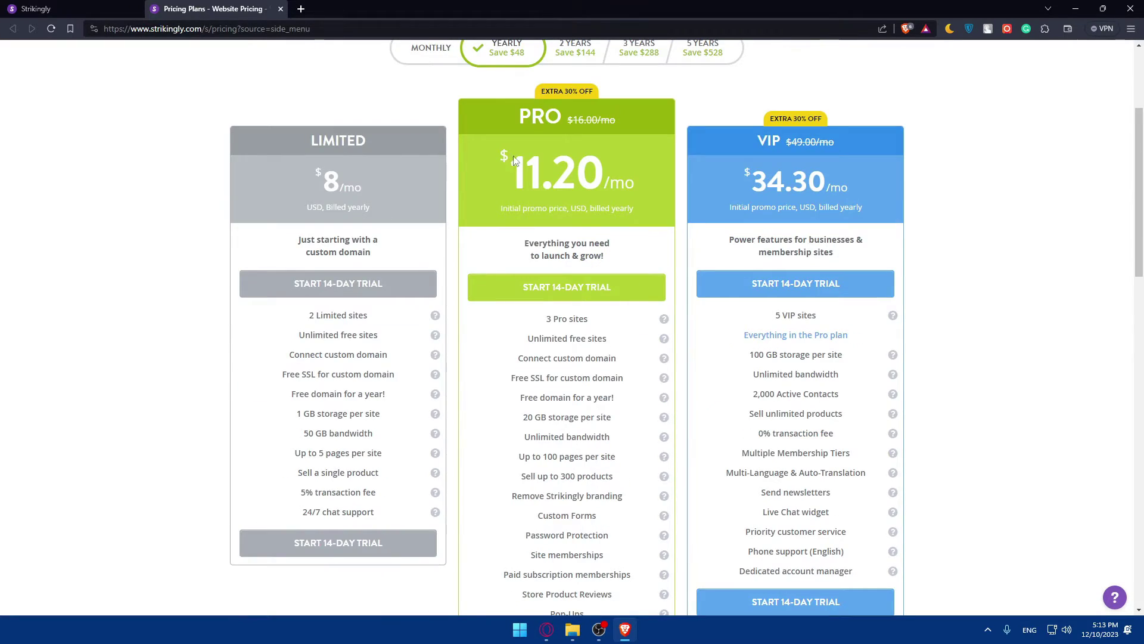
{"action": "scroll", "coordinate": [685, 175], "scroll_direction": "down", "scroll_amount": 2}
{"action": "scroll", "coordinate": [799, 184], "scroll_direction": "down", "scroll_amount": 2}
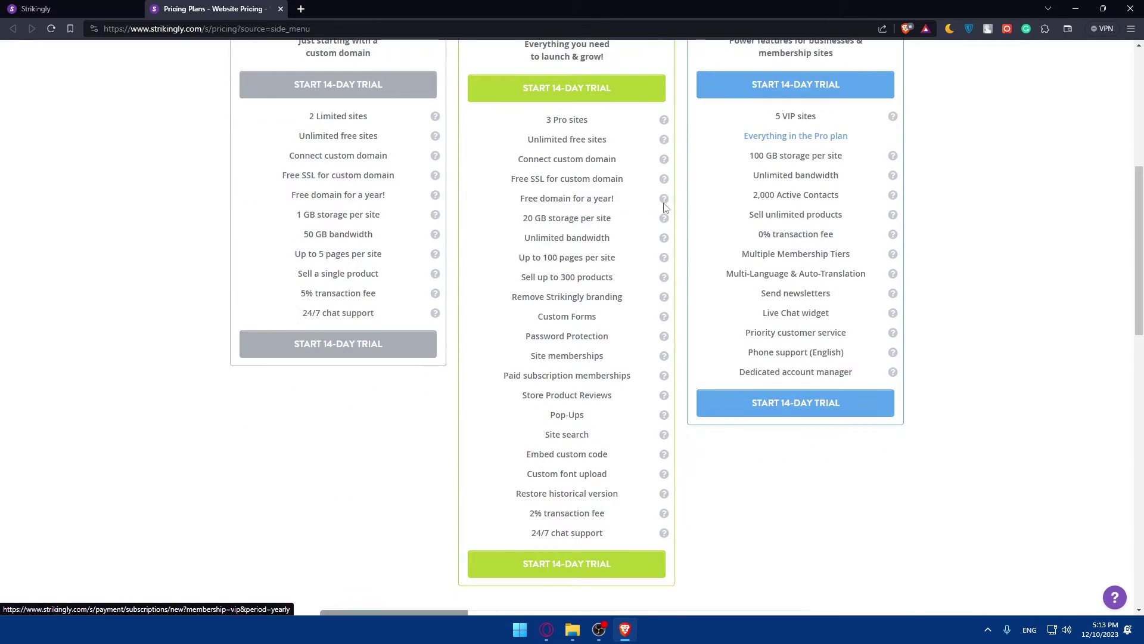
{"action": "mouse_move", "coordinate": [518, 199]}
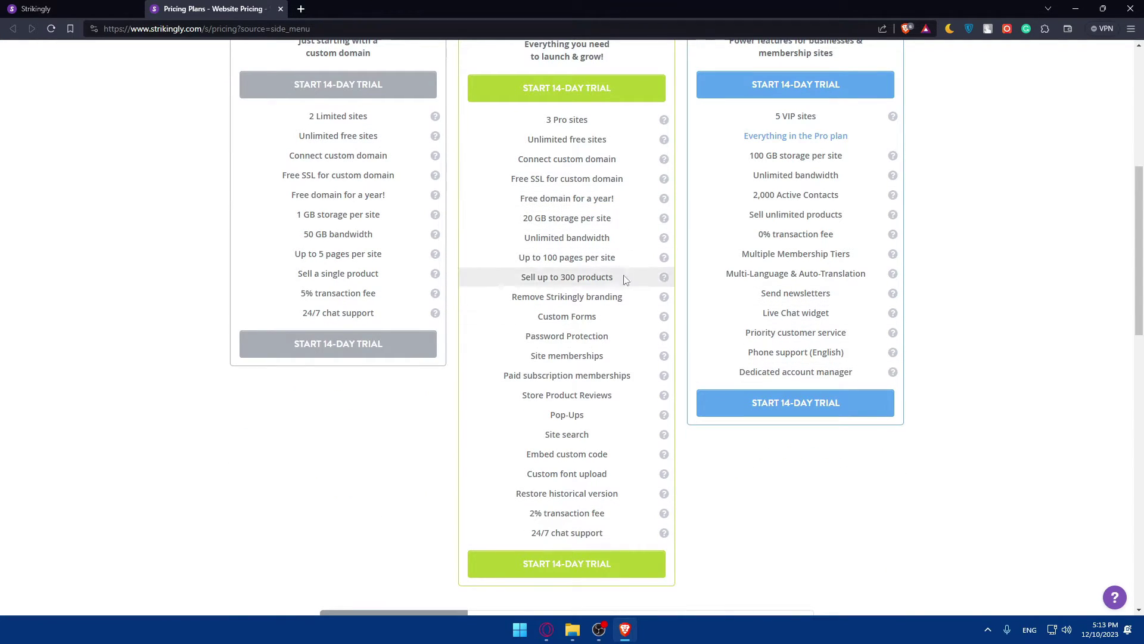
{"action": "scroll", "coordinate": [582, 335], "scroll_direction": "up", "scroll_amount": 8}
{"action": "scroll", "coordinate": [582, 337], "scroll_direction": "down", "scroll_amount": 8}
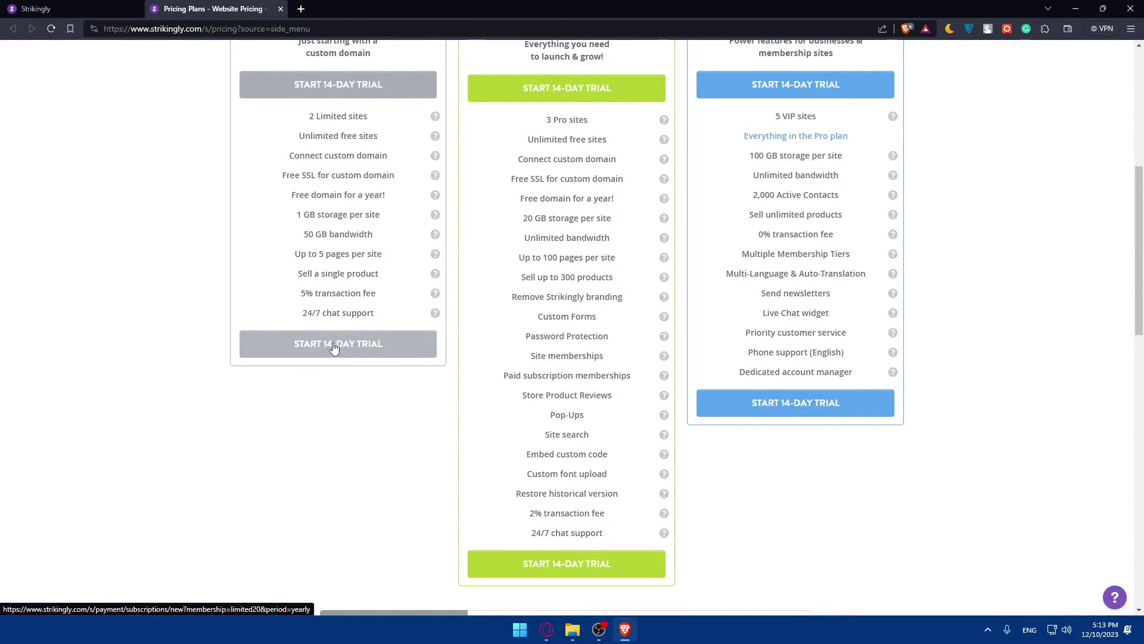
{"action": "scroll", "coordinate": [818, 464], "scroll_direction": "up", "scroll_amount": 4}
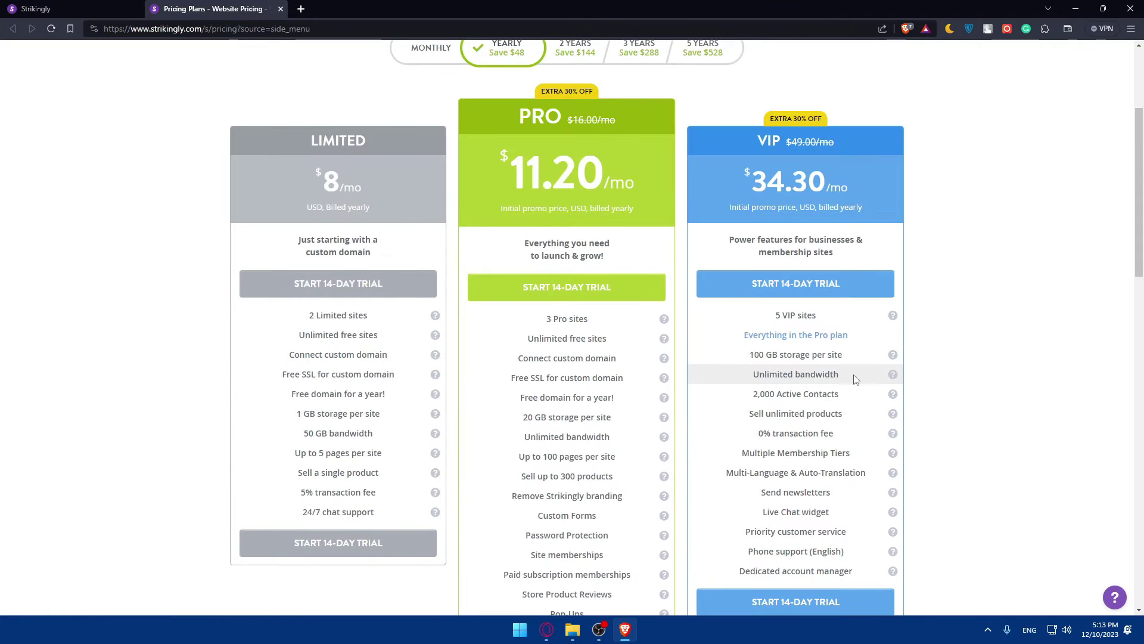
{"action": "scroll", "coordinate": [856, 380], "scroll_direction": "up", "scroll_amount": 4}
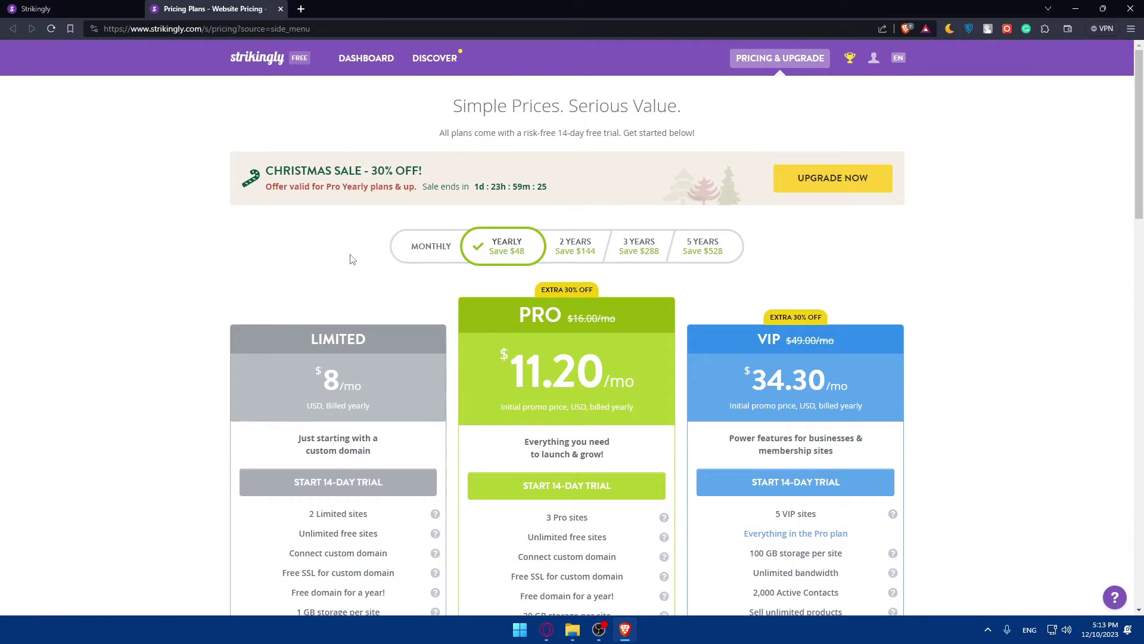
{"action": "left_click", "coordinate": [280, 10]}
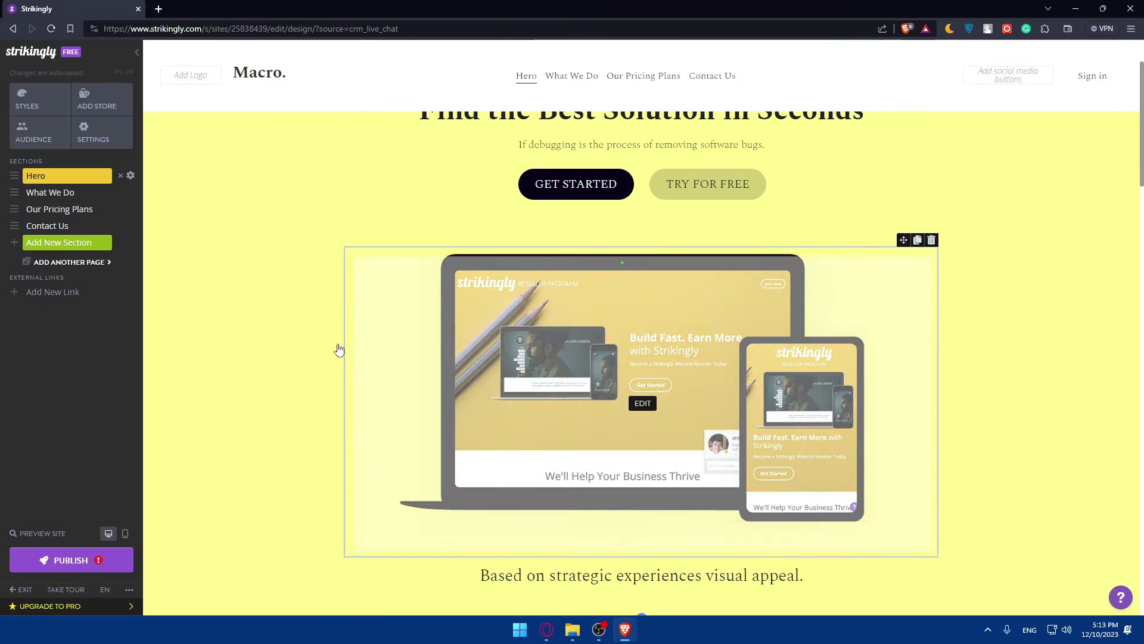
- Look through the site's Hero, What We Do, Our Pricing Plans and Contact Us sections
{"action": "scroll", "coordinate": [337, 350], "scroll_direction": "down", "scroll_amount": 14}
{"action": "scroll", "coordinate": [463, 299], "scroll_direction": "down", "scroll_amount": 16}
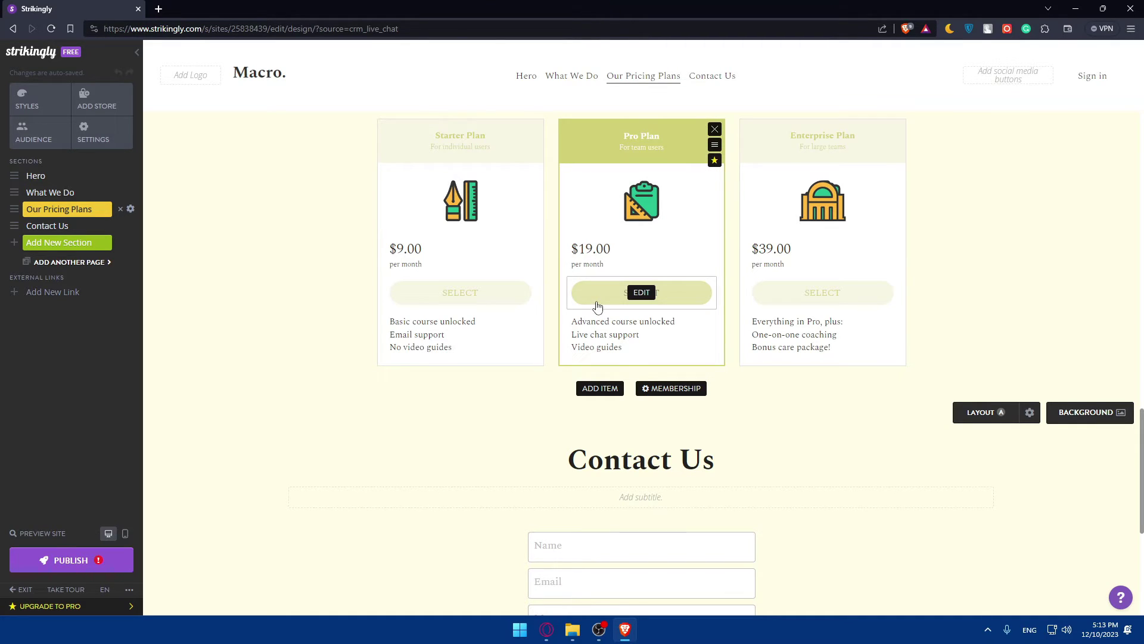
{"action": "scroll", "coordinate": [668, 301], "scroll_direction": "up", "scroll_amount": 6}
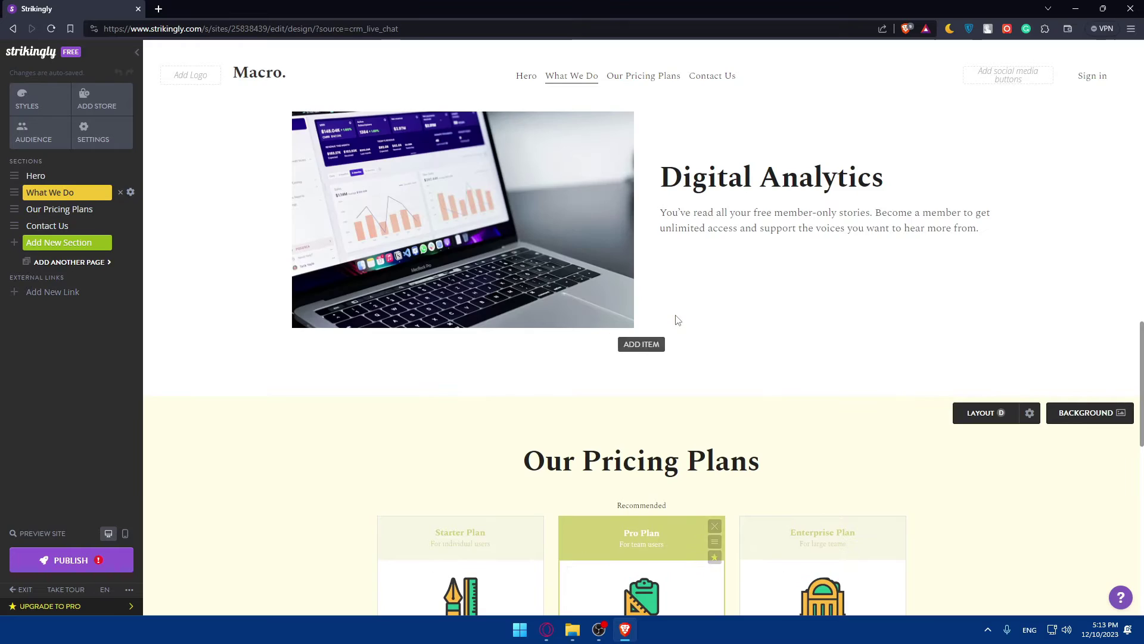
{"action": "scroll", "coordinate": [677, 320], "scroll_direction": "down", "scroll_amount": 2}
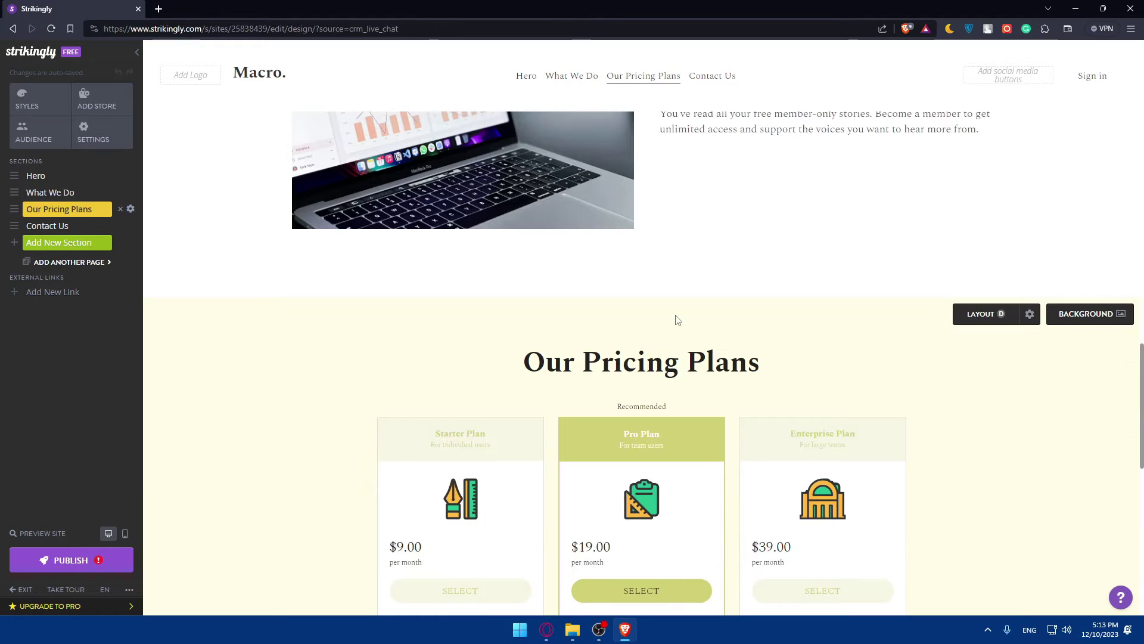
{"action": "scroll", "coordinate": [678, 320], "scroll_direction": "down", "scroll_amount": 4}
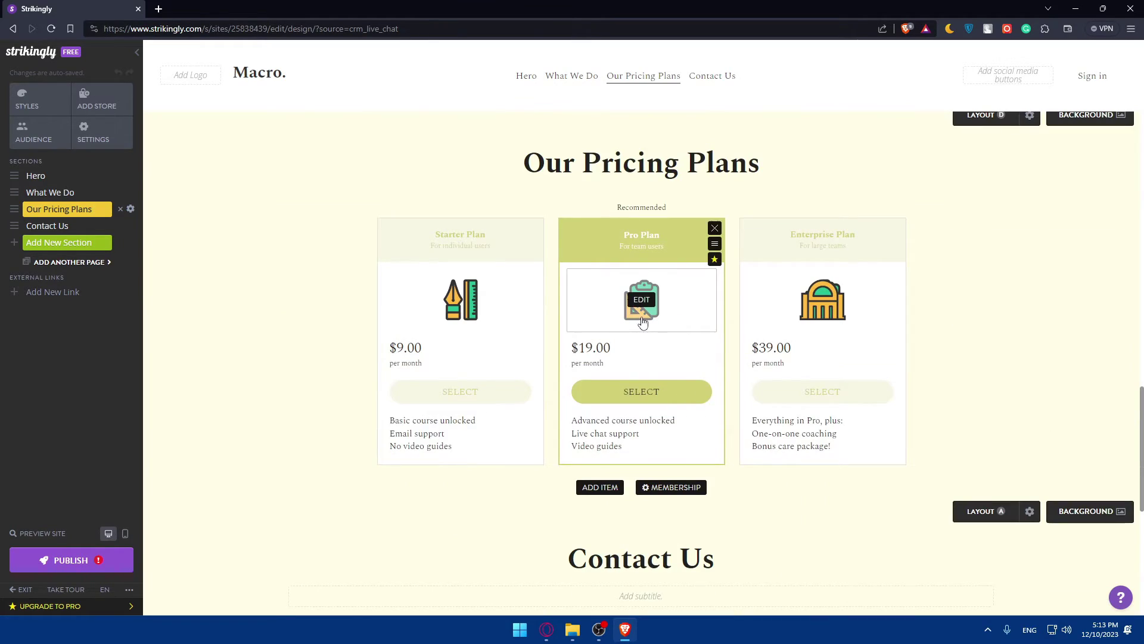
{"action": "scroll", "coordinate": [341, 286], "scroll_direction": "down", "scroll_amount": 6}
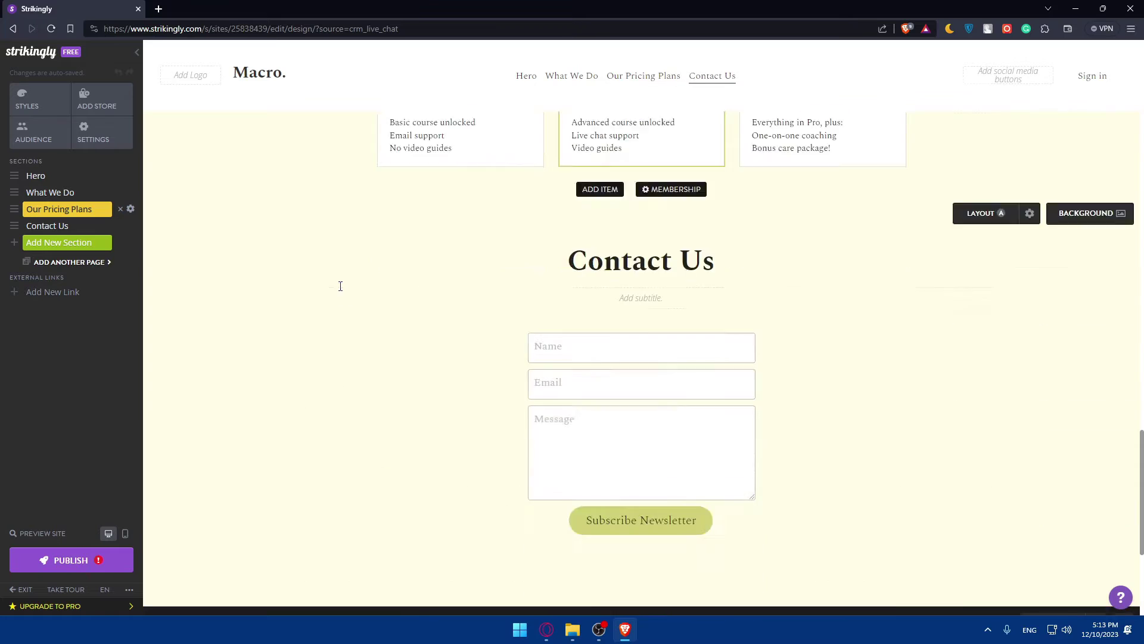
{"action": "scroll", "coordinate": [521, 396], "scroll_direction": "down", "scroll_amount": 4}
{"action": "scroll", "coordinate": [481, 376], "scroll_direction": "up", "scroll_amount": 20}
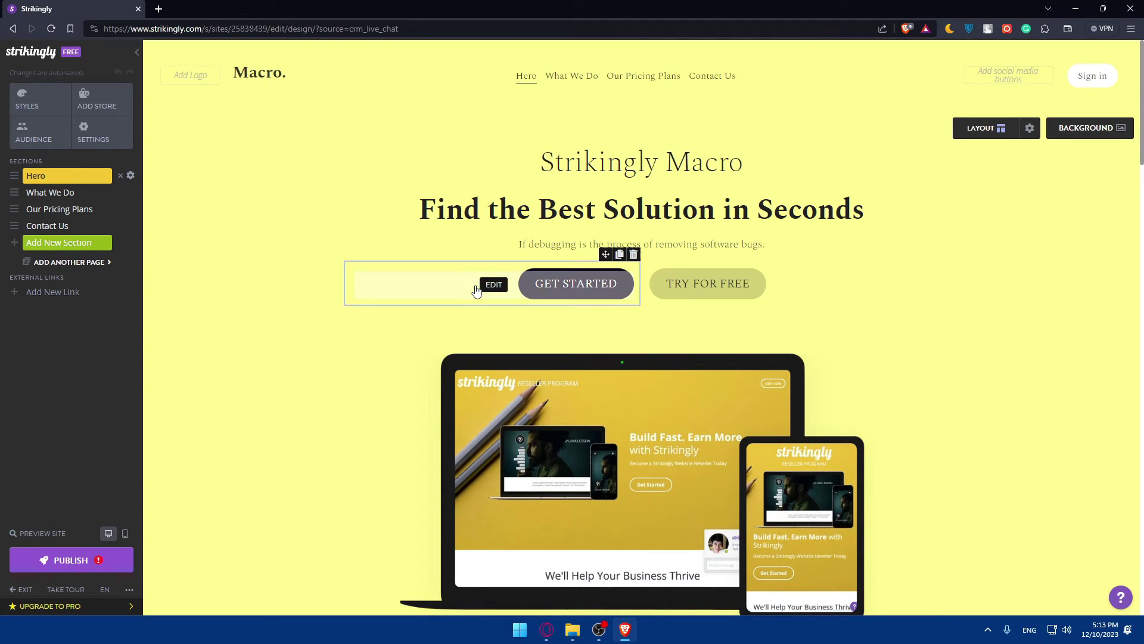
{"action": "scroll", "coordinate": [476, 290], "scroll_direction": "down", "scroll_amount": 3}
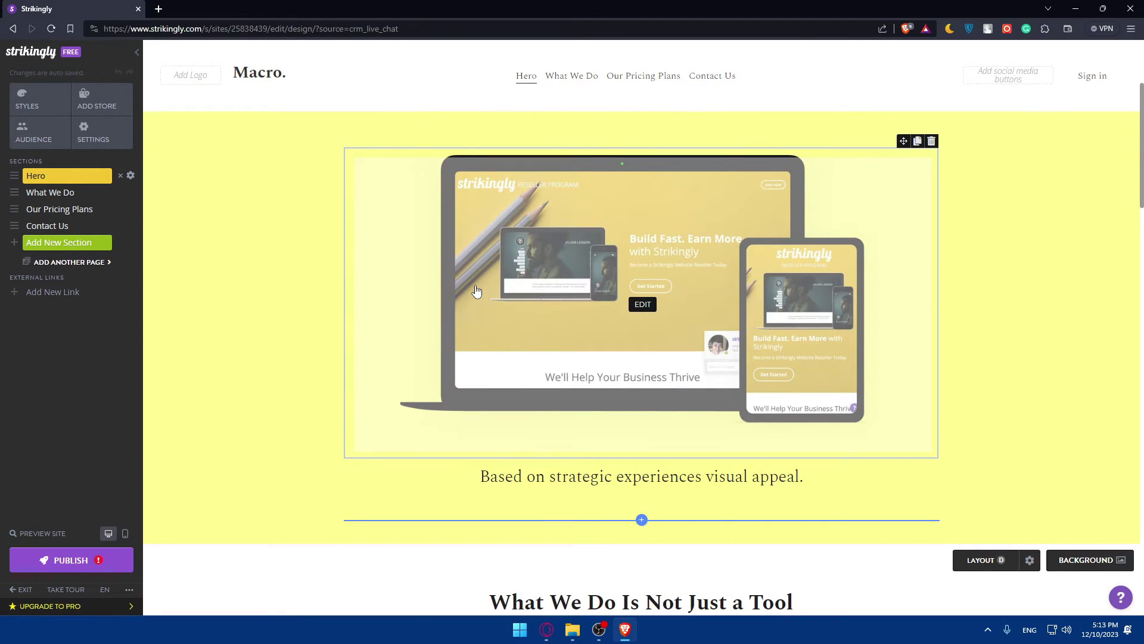
{"action": "scroll", "coordinate": [476, 291], "scroll_direction": "down", "scroll_amount": 2}
{"action": "scroll", "coordinate": [476, 290], "scroll_direction": "down", "scroll_amount": 4}
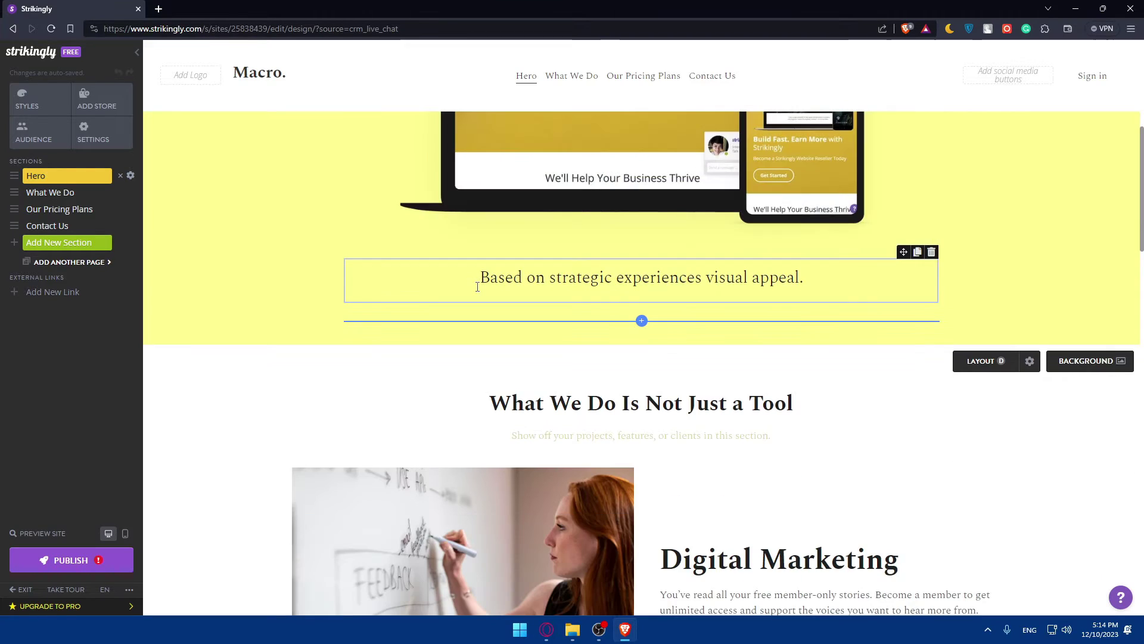
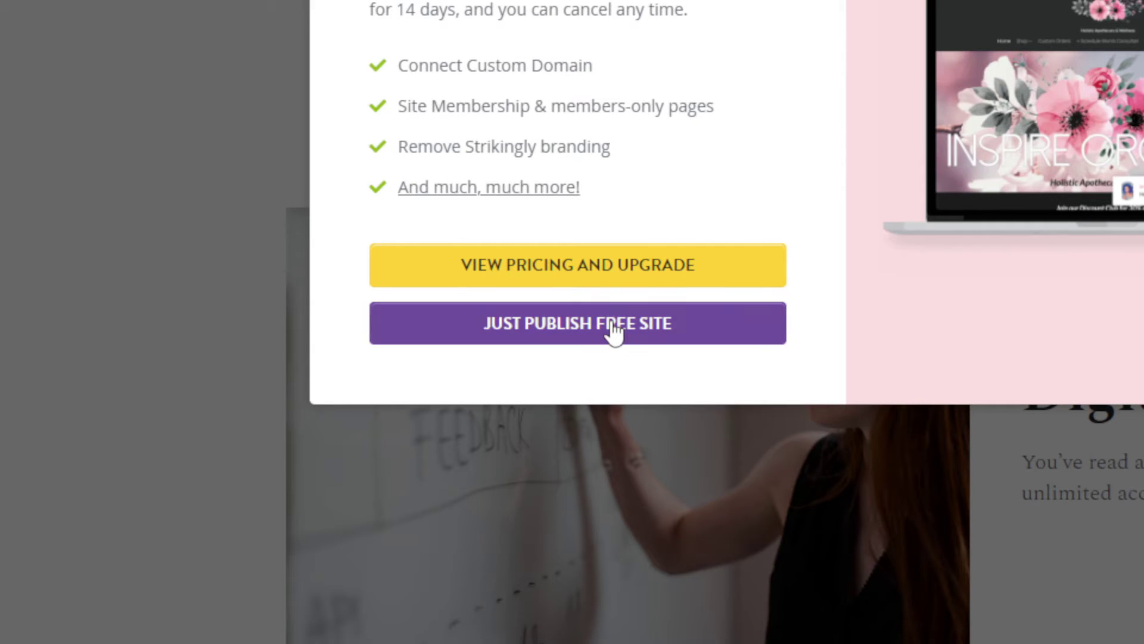
- Choose to publish just the free site, select a custom domain name and go on to the domain settings
{"action": "left_click", "coordinate": [614, 331]}
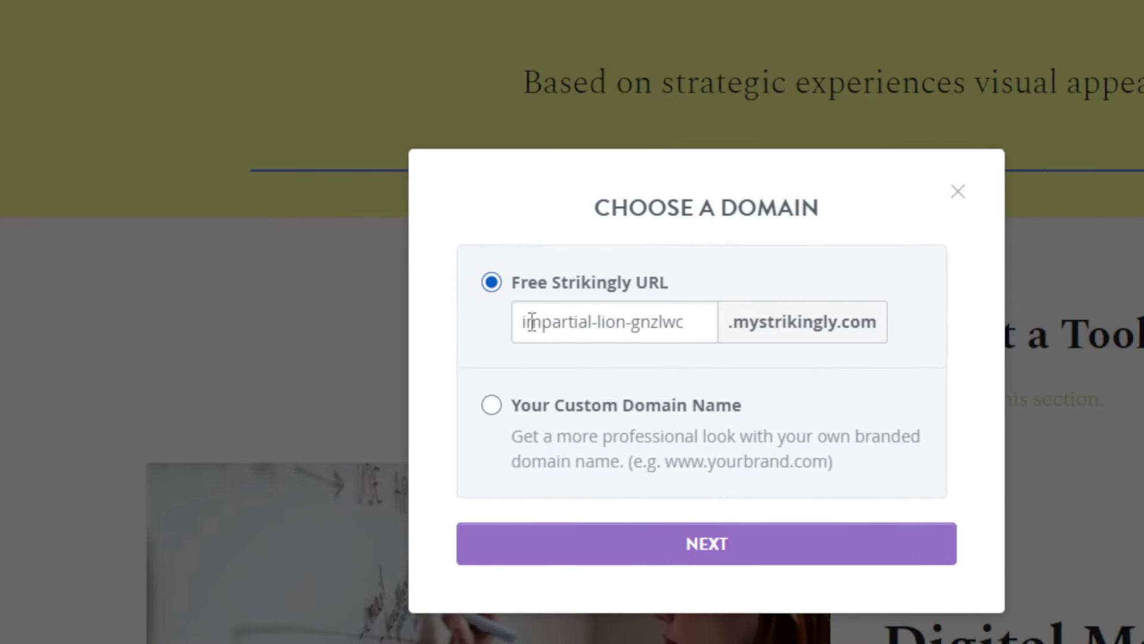
{"action": "left_click_drag", "start_coordinate": [500, 314], "coordinate": [887, 328]}
{"action": "left_click", "coordinate": [850, 337]}
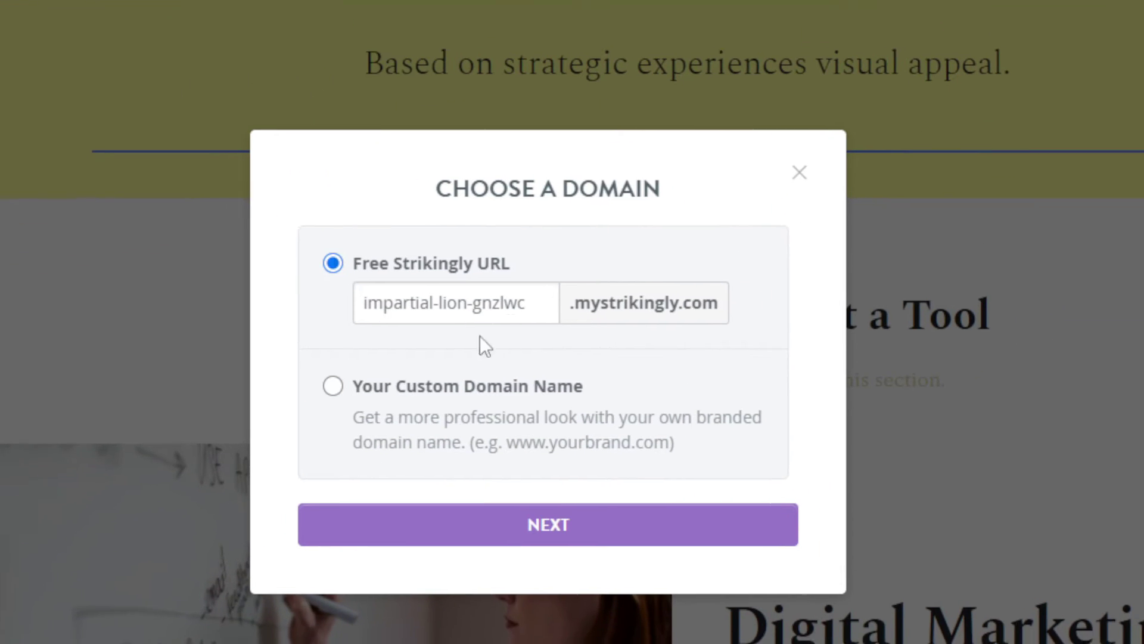
{"action": "left_click", "coordinate": [480, 404]}
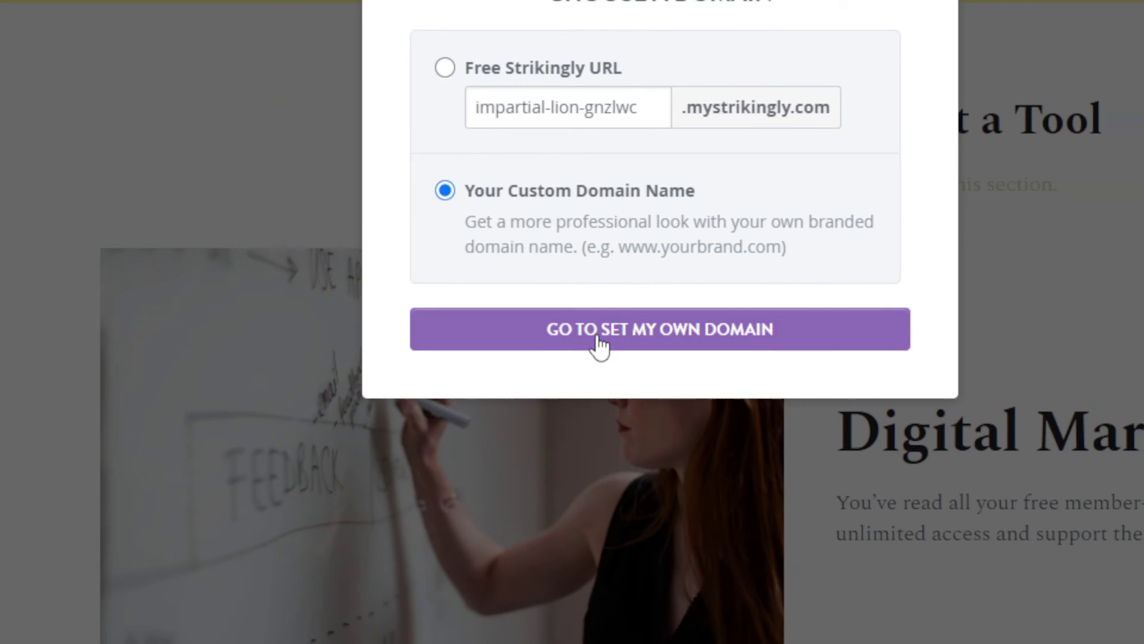
{"action": "left_click", "coordinate": [600, 332]}
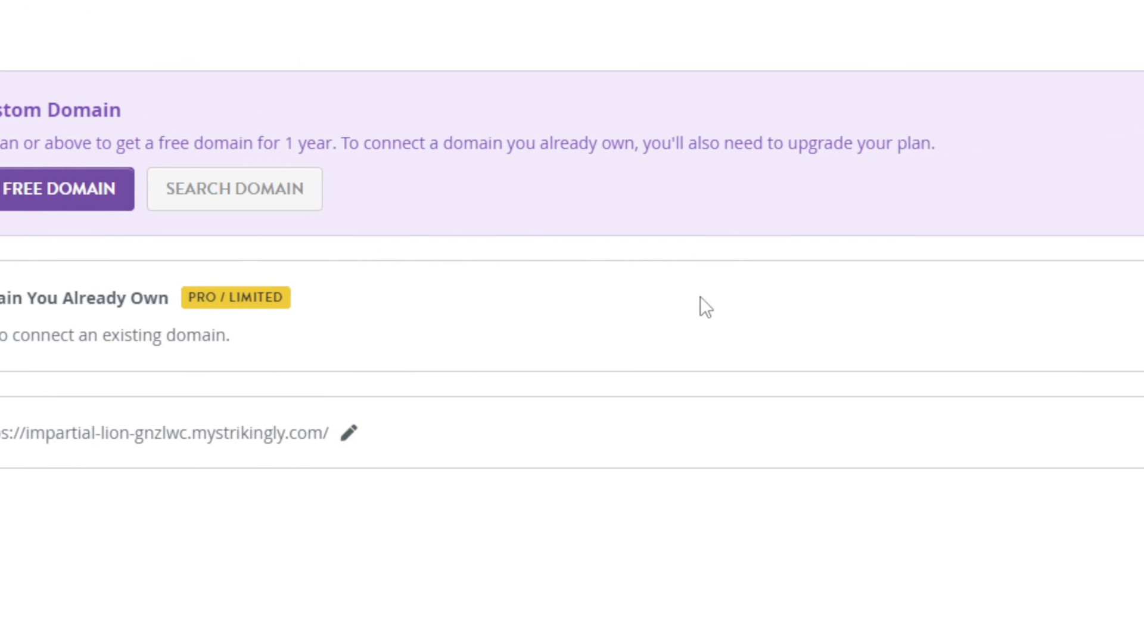
- Try to update the site's free Strikingly URL to djj
{"action": "left_click", "coordinate": [507, 357]}
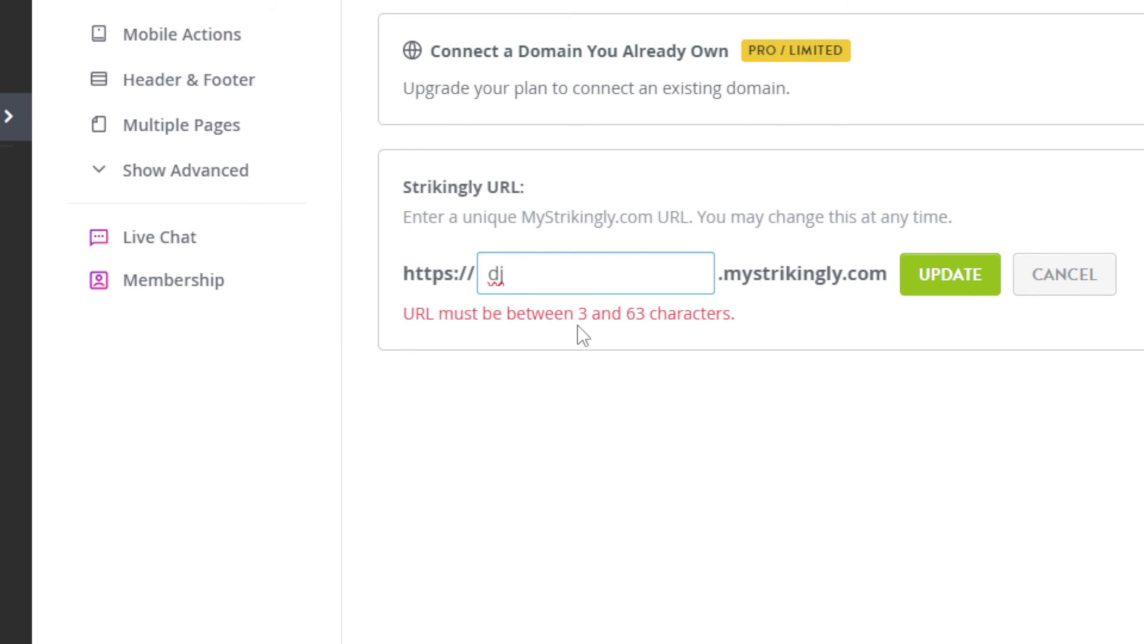
{"action": "type", "text": "j"}
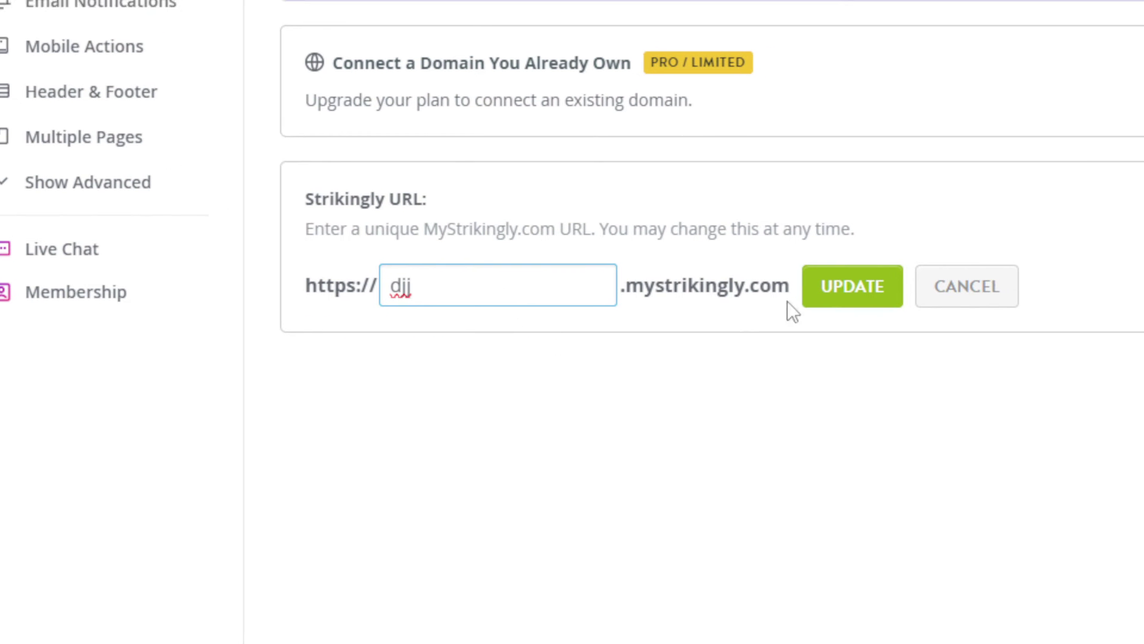
{"action": "left_click", "coordinate": [846, 289]}
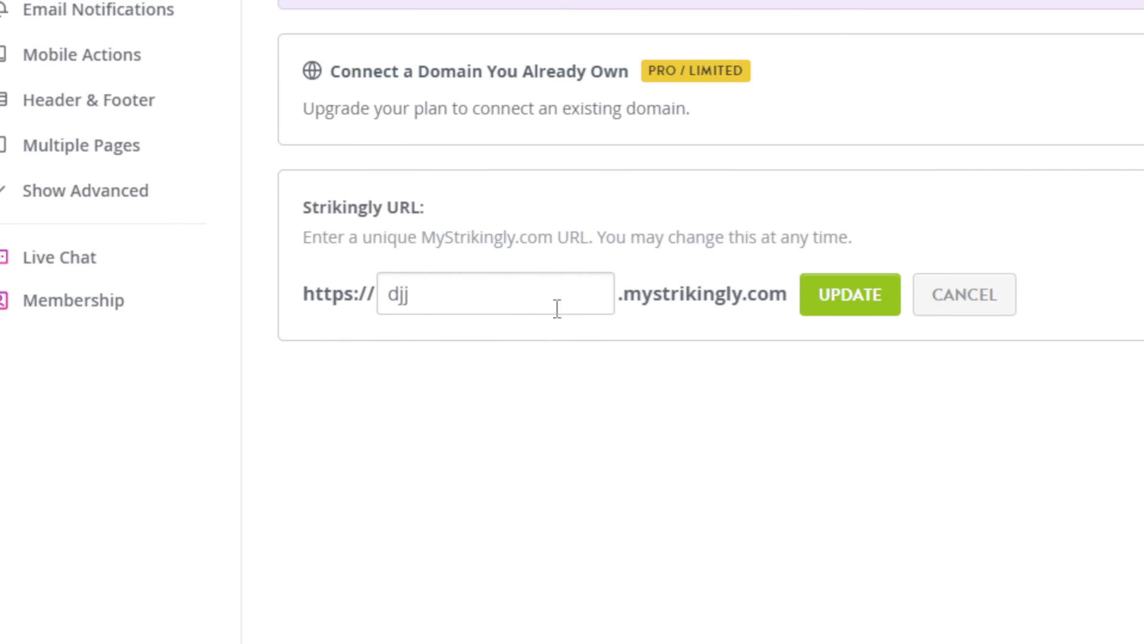
- Try test369 as the Strikingly URL, and extend it to test36987 and update it
{"action": "left_click_drag", "start_coordinate": [427, 298], "coordinate": [362, 297]}
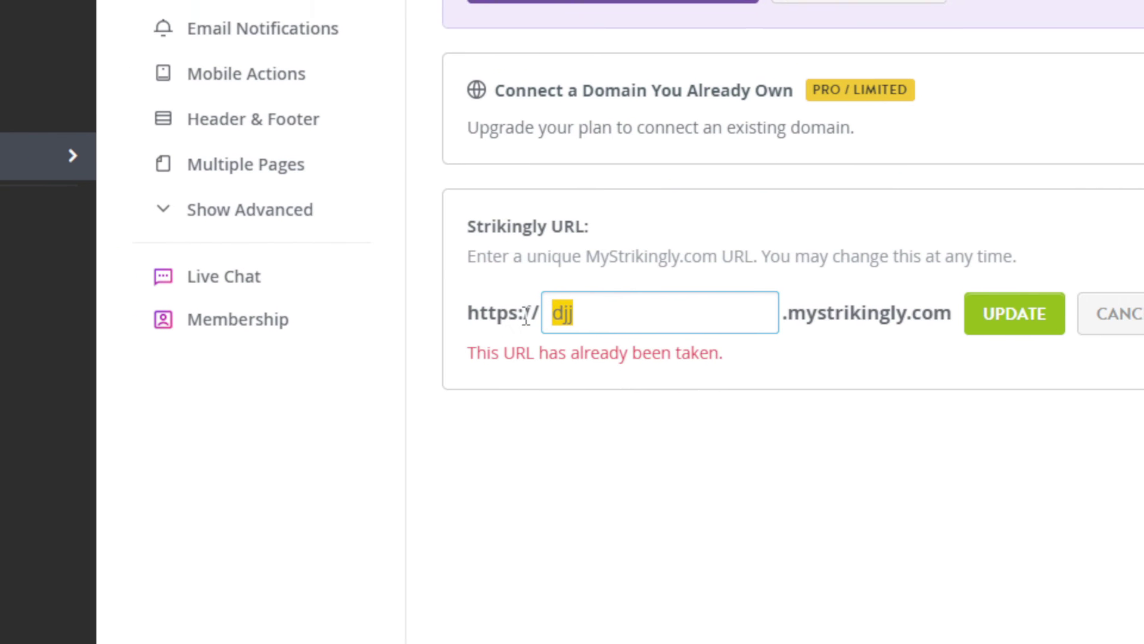
{"action": "type", "text": "test"}
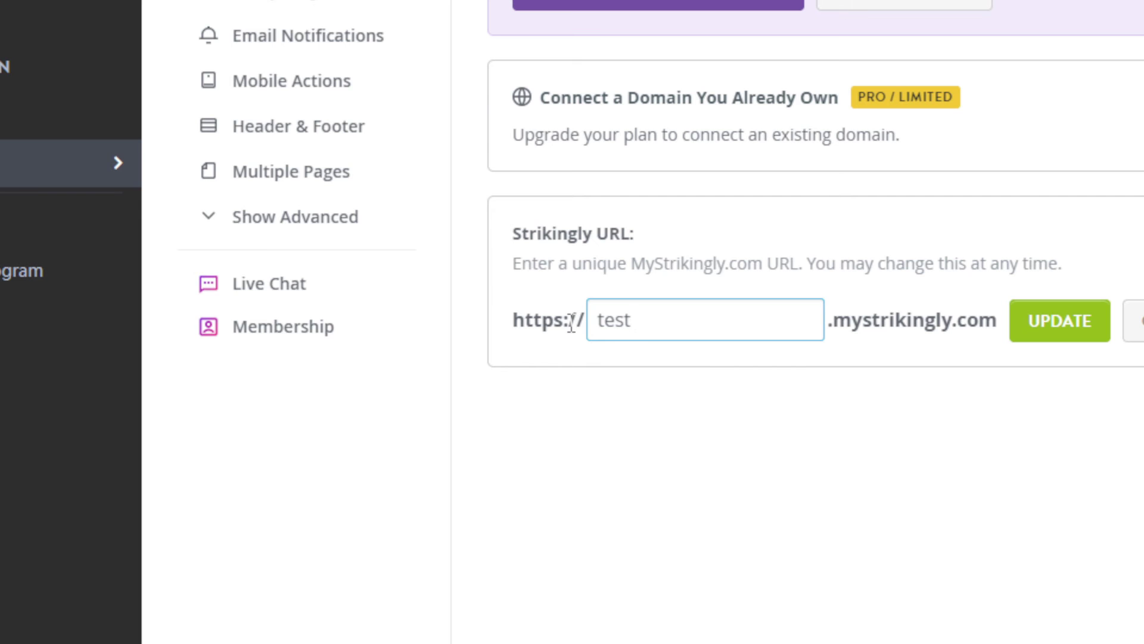
{"action": "type", "text": "369"}
{"action": "left_click", "coordinate": [1048, 324]}
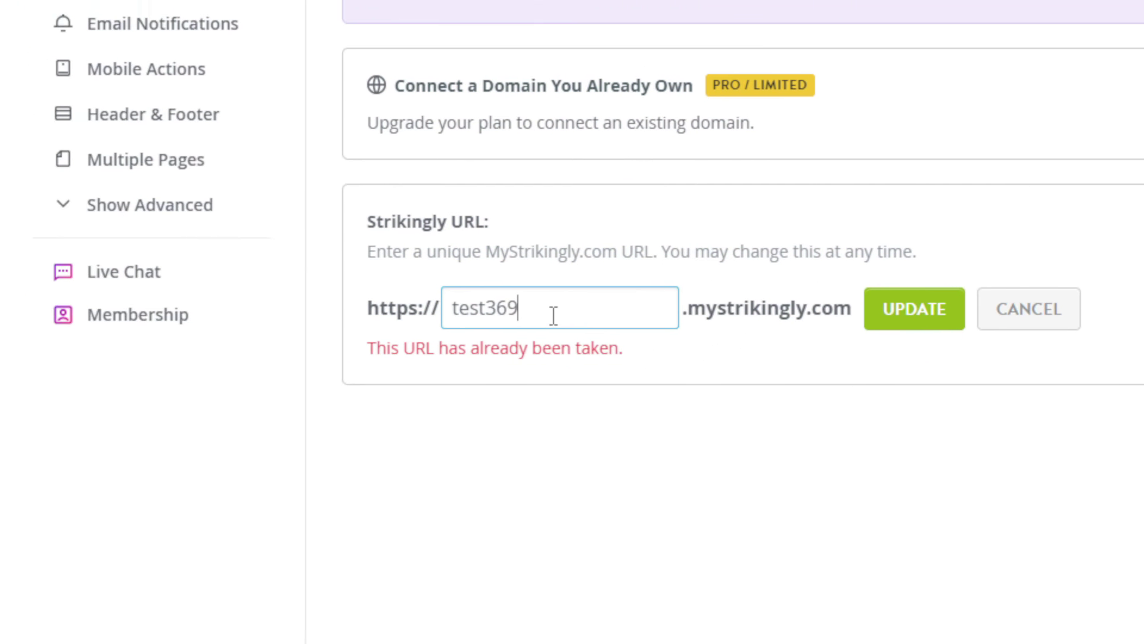
{"action": "left_click", "coordinate": [297, 315]}
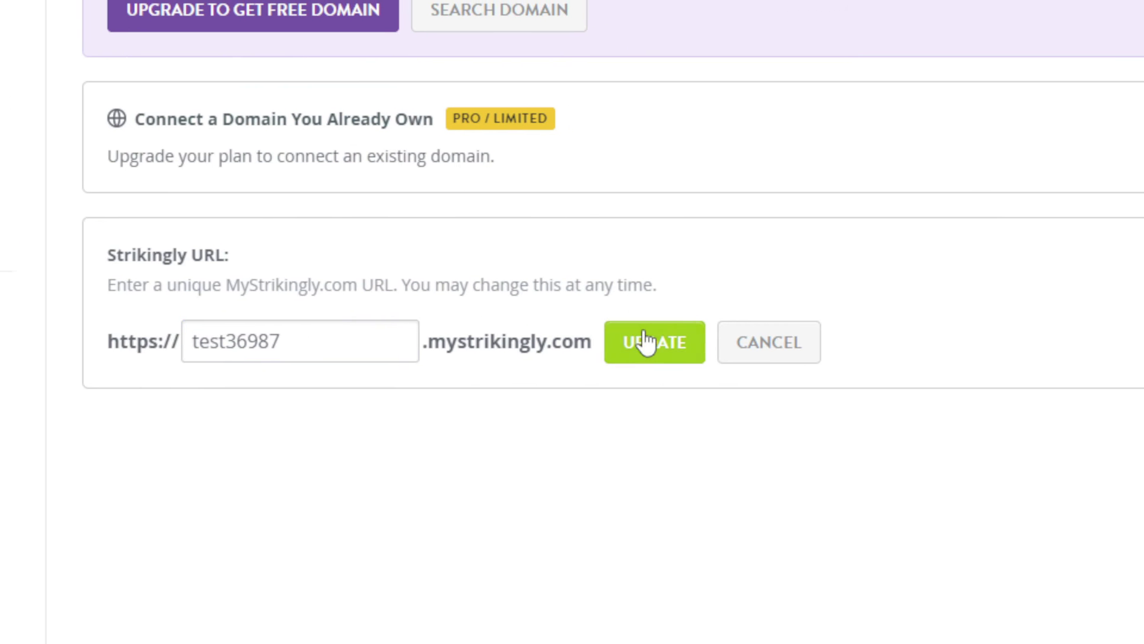
{"action": "left_click", "coordinate": [911, 315]}
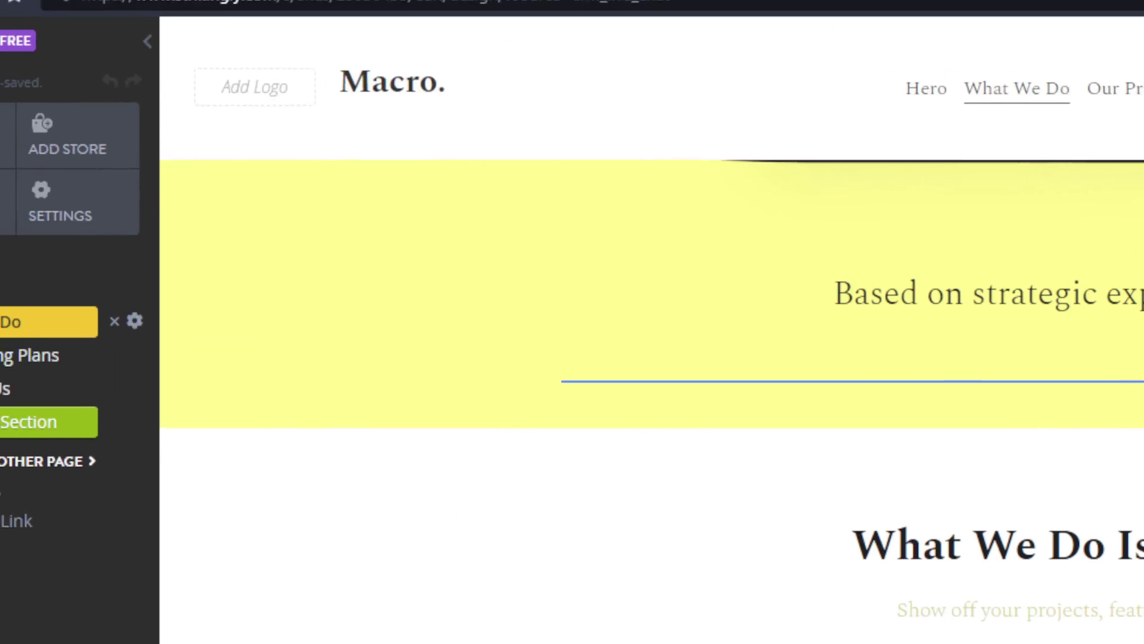
- Open a new browser tab
{"action": "key", "text": "ctrl+t"}
{"action": "left_click", "coordinate": [249, 6]}
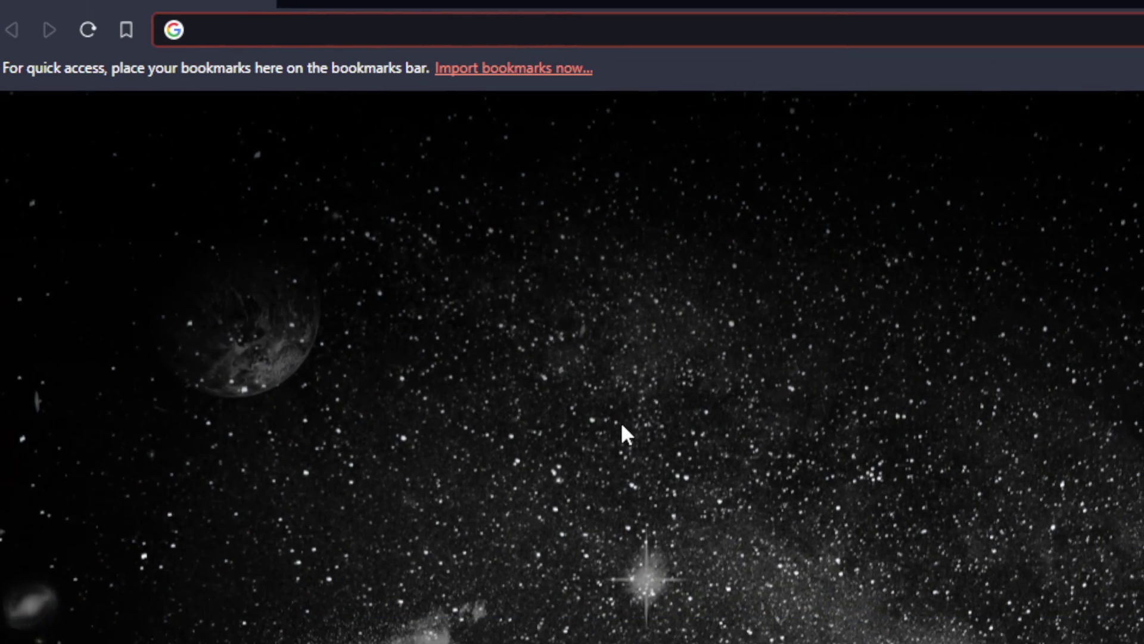